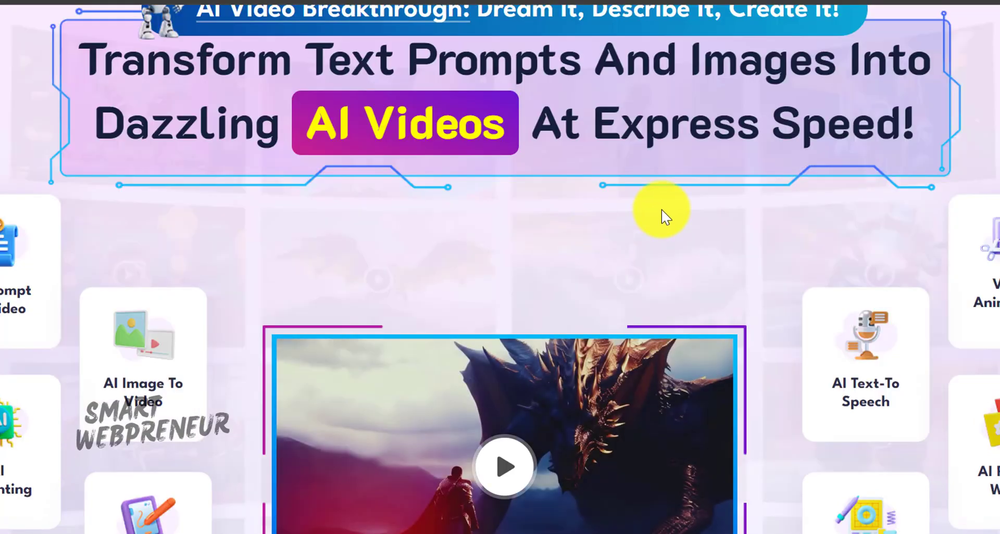
Step: Jump to the pricing table and review the $49 Basic plan
{"action": "scroll", "coordinate": [620, 241], "scroll_direction": "down", "scroll_amount": 3}
{"action": "scroll", "coordinate": [617, 233], "scroll_direction": "down", "scroll_amount": 5}
{"action": "scroll", "coordinate": [603, 235], "scroll_direction": "down", "scroll_amount": 4}
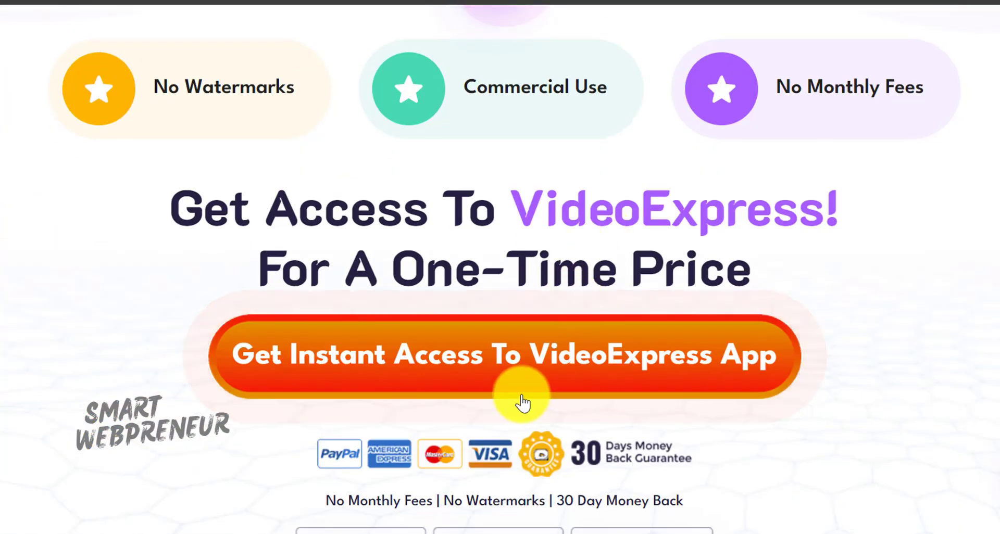
{"action": "left_click", "coordinate": [518, 358]}
{"action": "scroll", "coordinate": [599, 352], "scroll_direction": "down", "scroll_amount": 5}
{"action": "scroll", "coordinate": [319, 307], "scroll_direction": "up", "scroll_amount": 1}
{"action": "scroll", "coordinate": [338, 299], "scroll_direction": "up", "scroll_amount": 2}
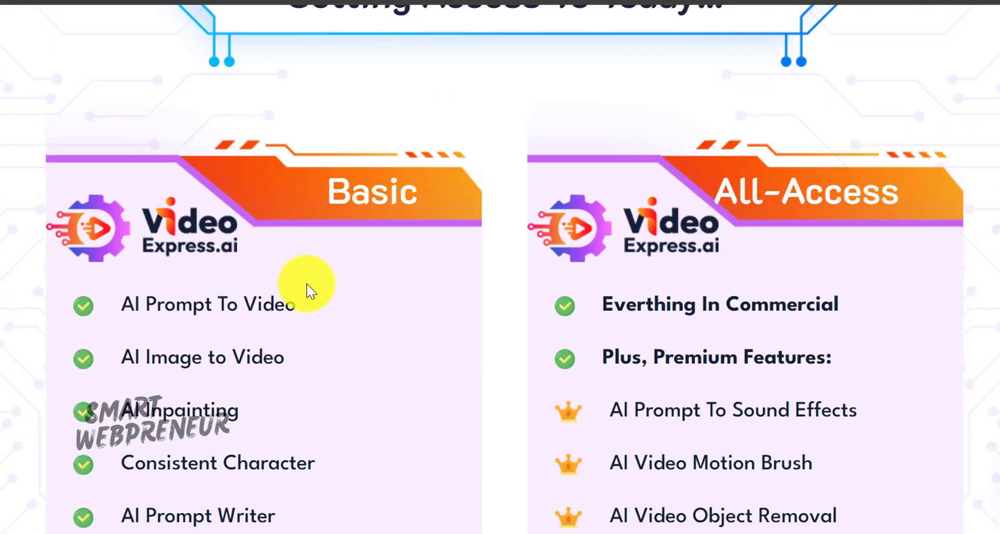
{"action": "scroll", "coordinate": [295, 313], "scroll_direction": "down", "scroll_amount": 2}
{"action": "scroll", "coordinate": [290, 322], "scroll_direction": "down", "scroll_amount": 5}
{"action": "scroll", "coordinate": [290, 320], "scroll_direction": "down", "scroll_amount": 5}
{"action": "scroll", "coordinate": [297, 323], "scroll_direction": "down", "scroll_amount": 3}
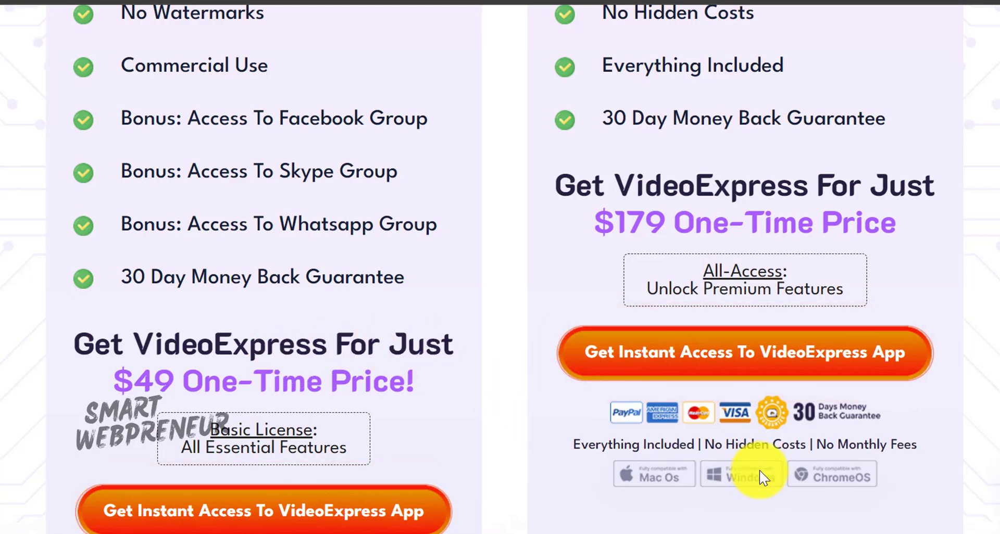
Step: Review the $179 All-Access plan and reach the editor's latest-updates news panel
{"action": "scroll", "coordinate": [906, 187], "scroll_direction": "down", "scroll_amount": 5}
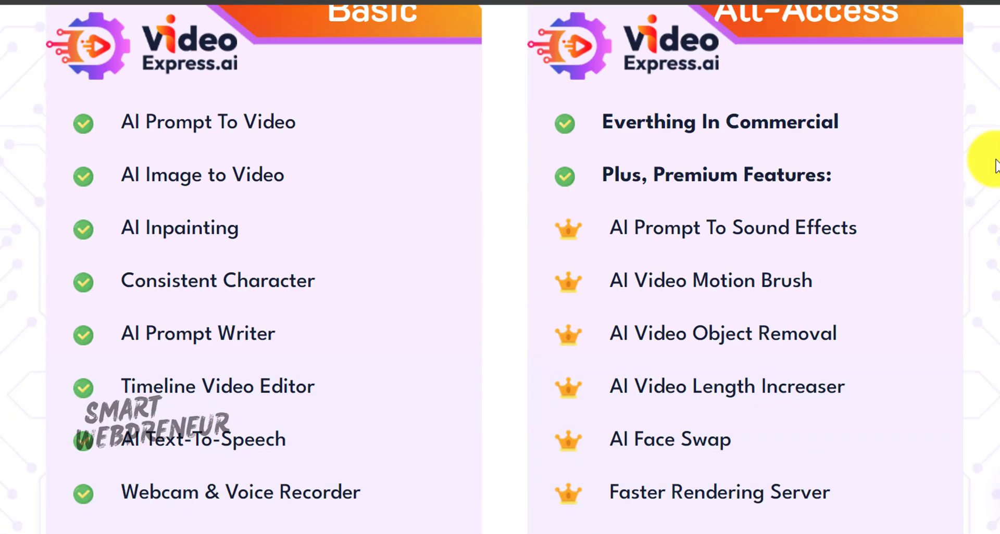
{"action": "scroll", "coordinate": [969, 245], "scroll_direction": "down", "scroll_amount": 2}
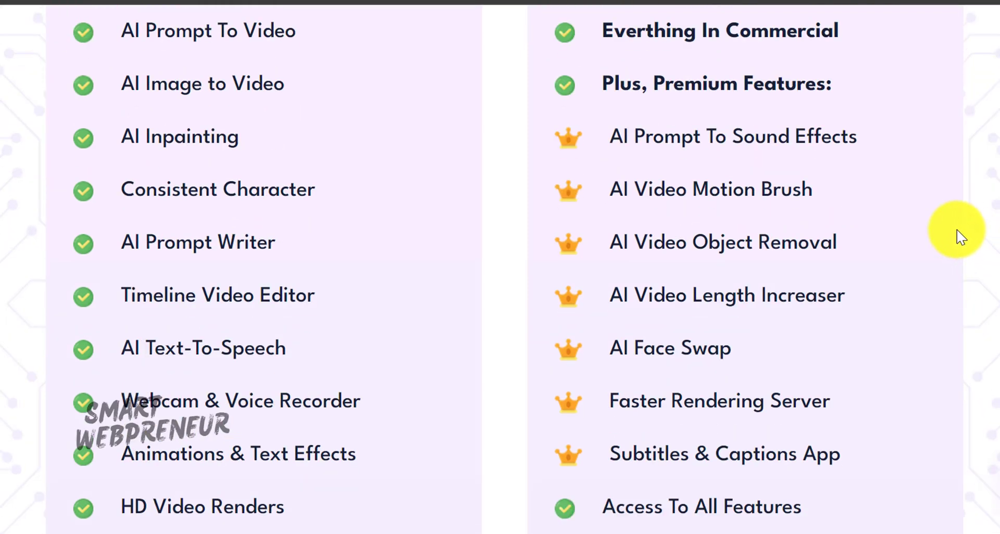
{"action": "scroll", "coordinate": [961, 236], "scroll_direction": "down", "scroll_amount": 2}
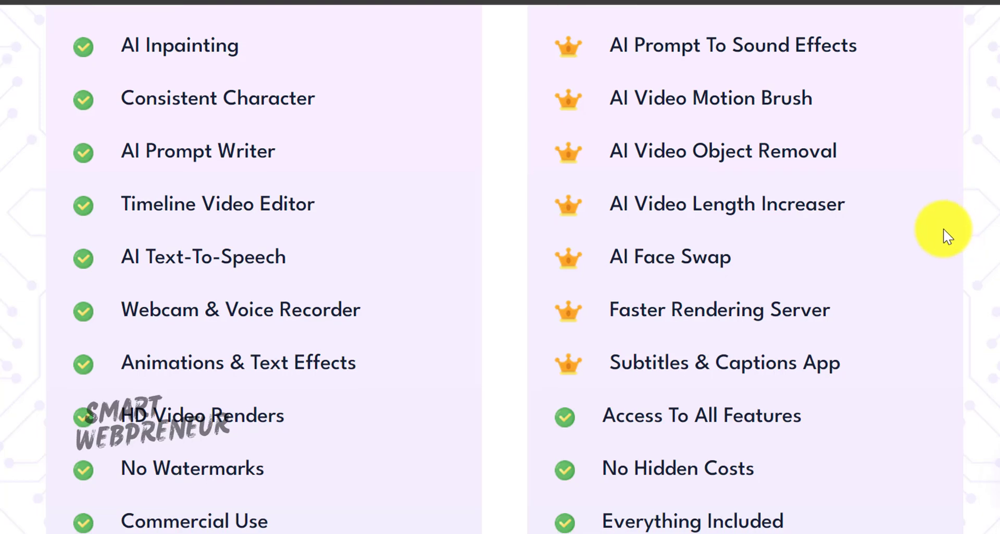
{"action": "scroll", "coordinate": [939, 235], "scroll_direction": "down", "scroll_amount": 2}
{"action": "scroll", "coordinate": [933, 237], "scroll_direction": "down", "scroll_amount": 3}
{"action": "scroll", "coordinate": [922, 263], "scroll_direction": "down", "scroll_amount": 2}
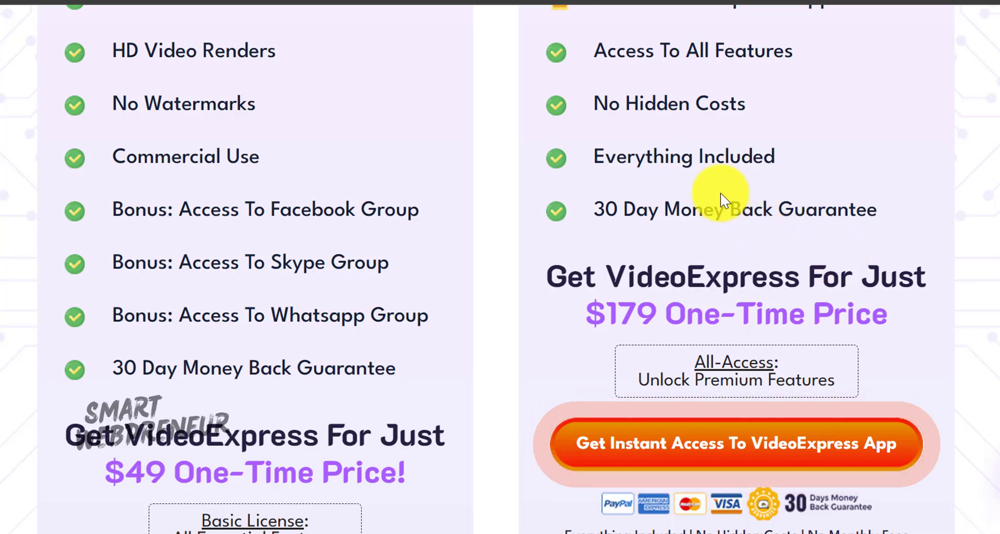
{"action": "scroll", "coordinate": [724, 198], "scroll_direction": "up", "scroll_amount": 3}
{"action": "scroll", "coordinate": [750, 191], "scroll_direction": "up", "scroll_amount": 4}
{"action": "scroll", "coordinate": [753, 192], "scroll_direction": "down", "scroll_amount": 2}
{"action": "scroll", "coordinate": [753, 191], "scroll_direction": "down", "scroll_amount": 5}
{"action": "left_click_drag", "start_coordinate": [604, 275], "coordinate": [653, 270]}
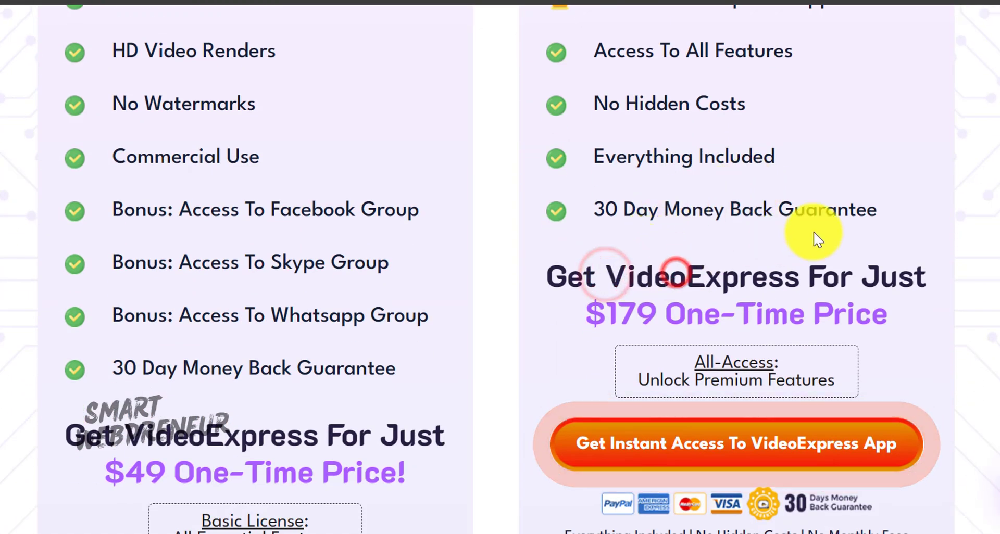
{"action": "scroll", "coordinate": [603, 208], "scroll_direction": "down", "scroll_amount": 5}
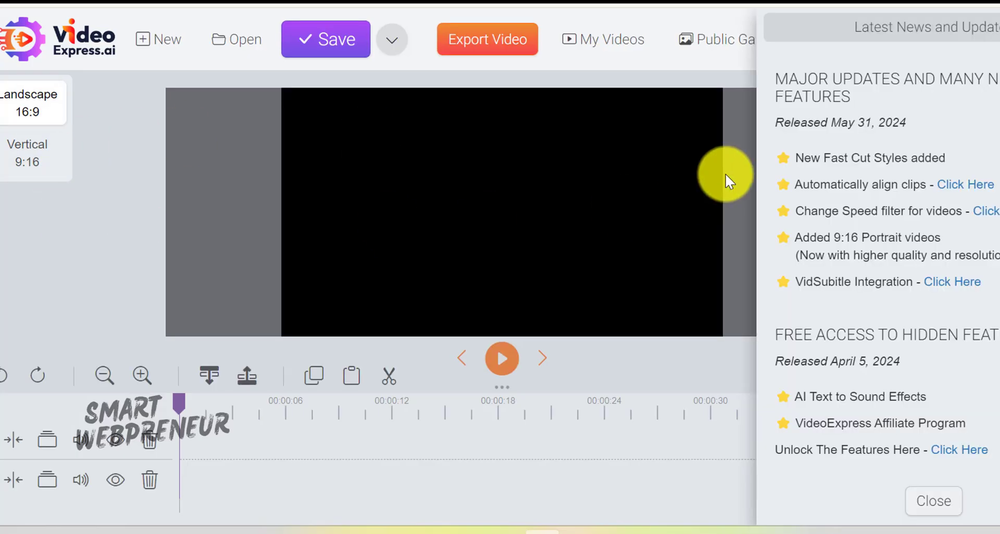
Step: Close the Latest News panel and switch the canvas to Vertical 9:16, then back to Landscape 16:9
{"action": "scroll", "coordinate": [904, 297], "scroll_direction": "down", "scroll_amount": 5}
{"action": "scroll", "coordinate": [928, 433], "scroll_direction": "down", "scroll_amount": 5}
{"action": "left_click", "coordinate": [936, 502]}
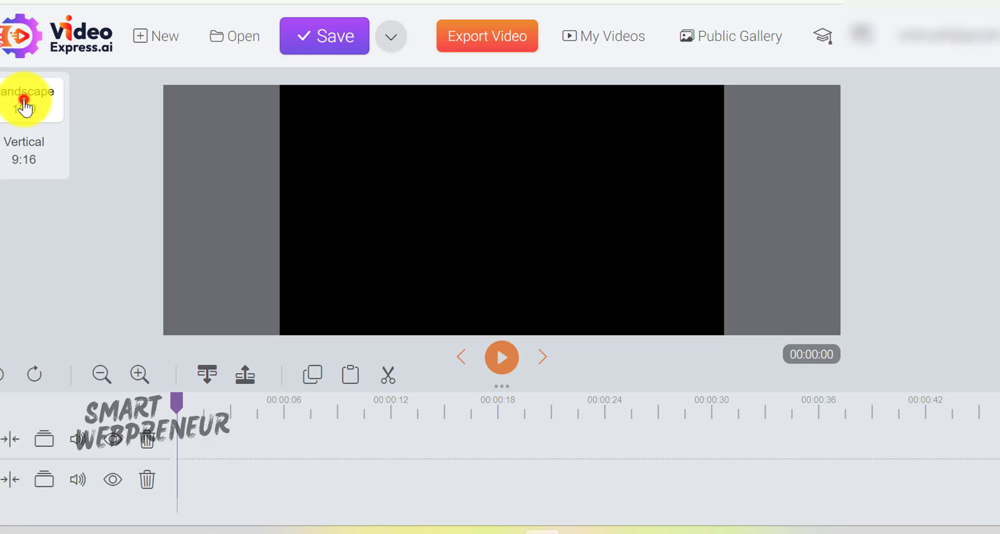
{"action": "left_click", "coordinate": [31, 159]}
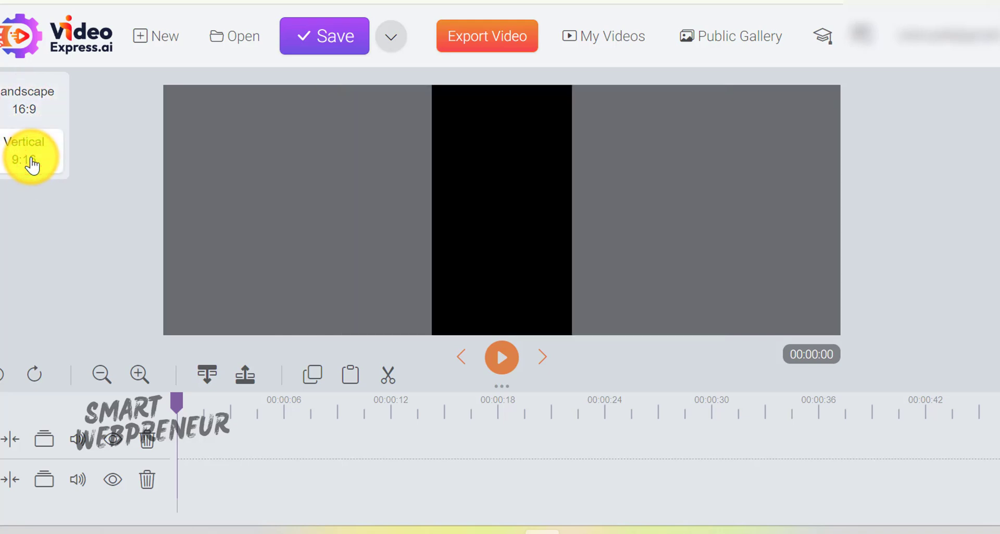
{"action": "left_click", "coordinate": [31, 107]}
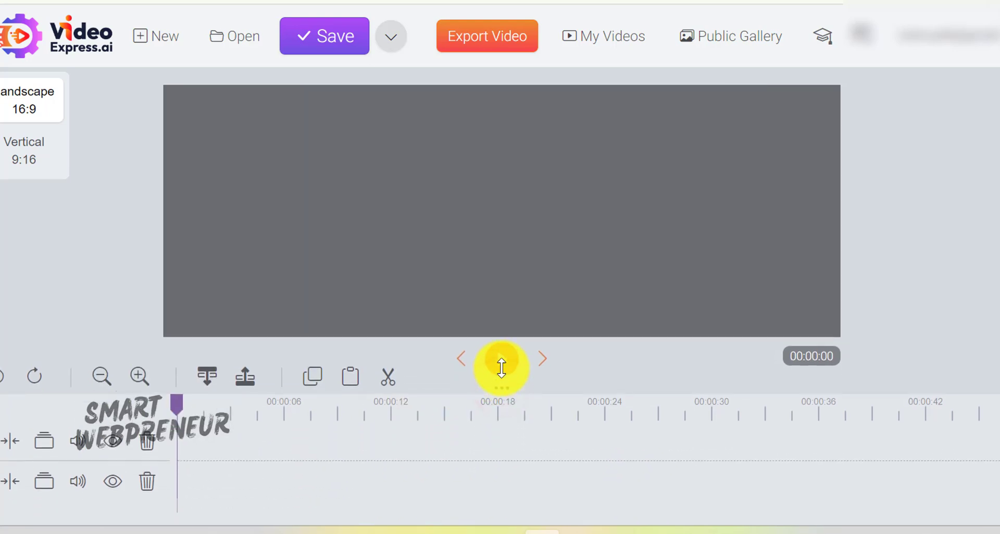
{"action": "left_click_drag", "start_coordinate": [503, 390], "coordinate": [504, 348]}
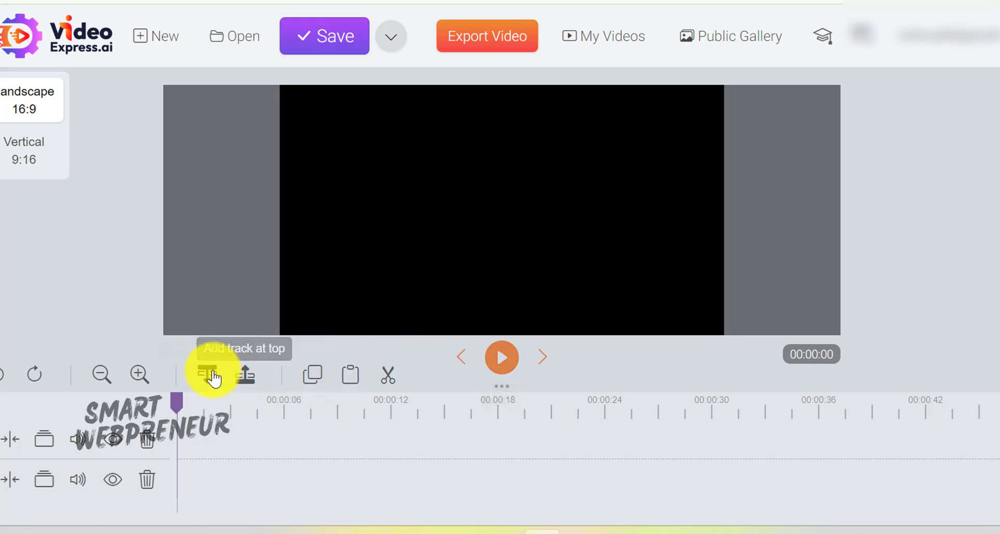
Step: Add a timeline track at the top and one below, then delete both extra tracks
{"action": "left_click", "coordinate": [210, 376]}
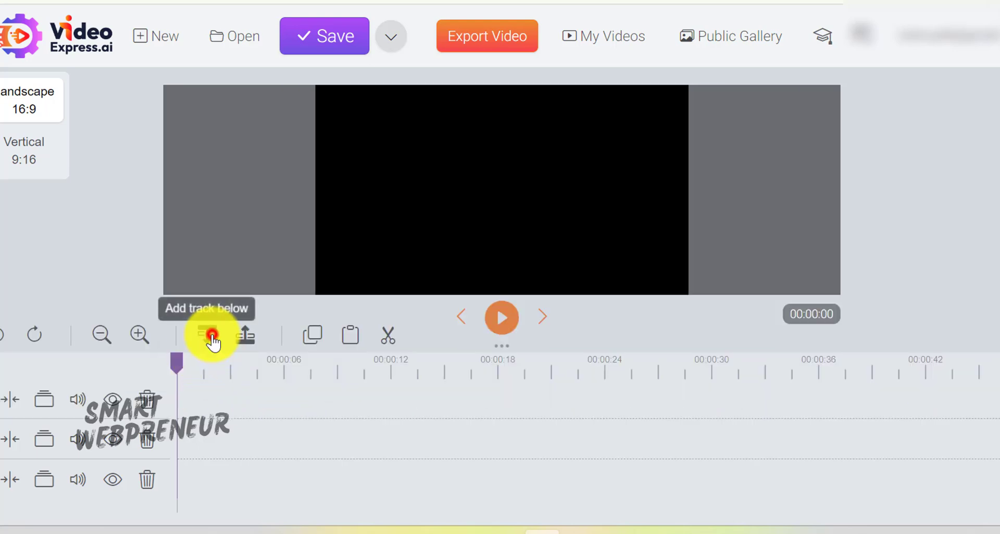
{"action": "left_click", "coordinate": [213, 337]}
{"action": "left_click", "coordinate": [146, 367]}
{"action": "left_click", "coordinate": [147, 398]}
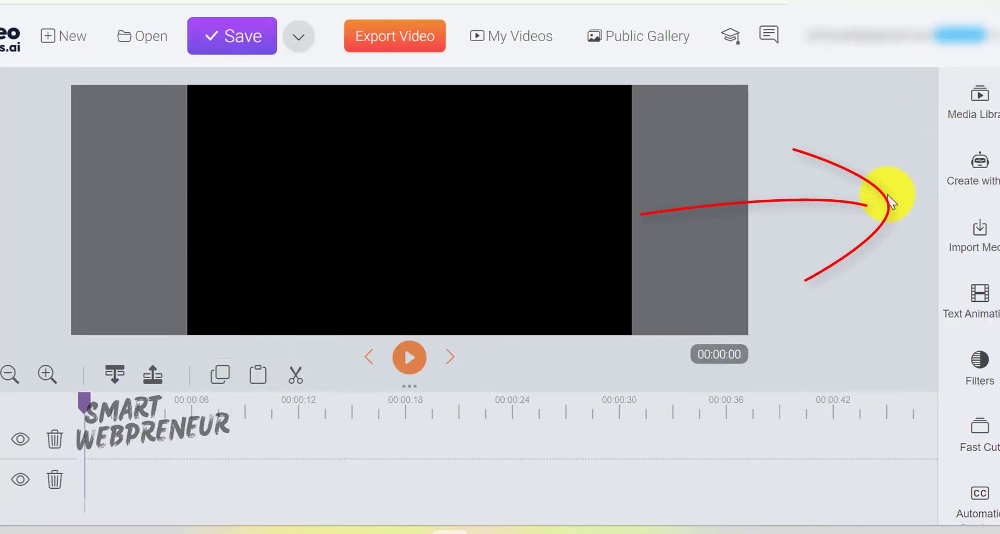
{"action": "left_click", "coordinate": [979, 99]}
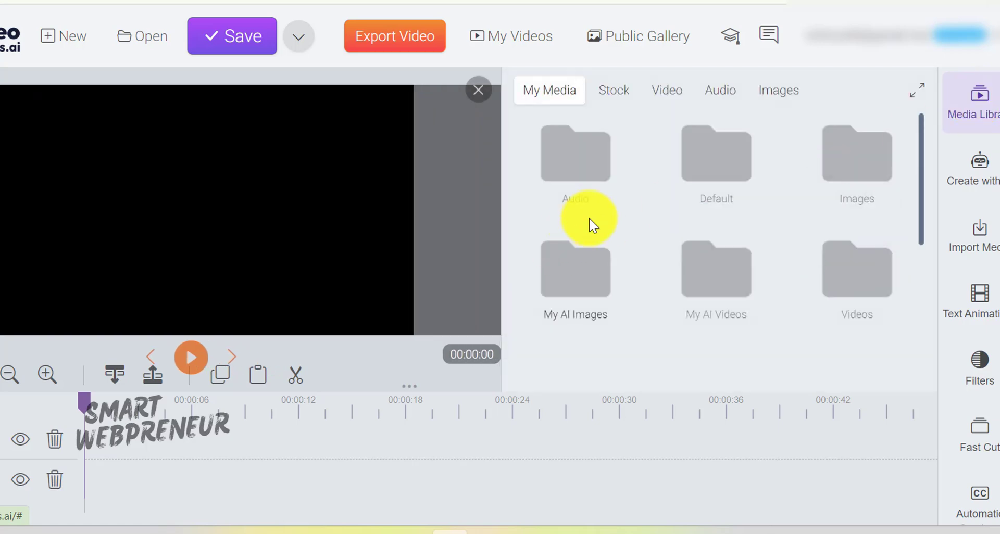
{"action": "scroll", "coordinate": [646, 213], "scroll_direction": "down", "scroll_amount": 3}
{"action": "left_click", "coordinate": [585, 153]}
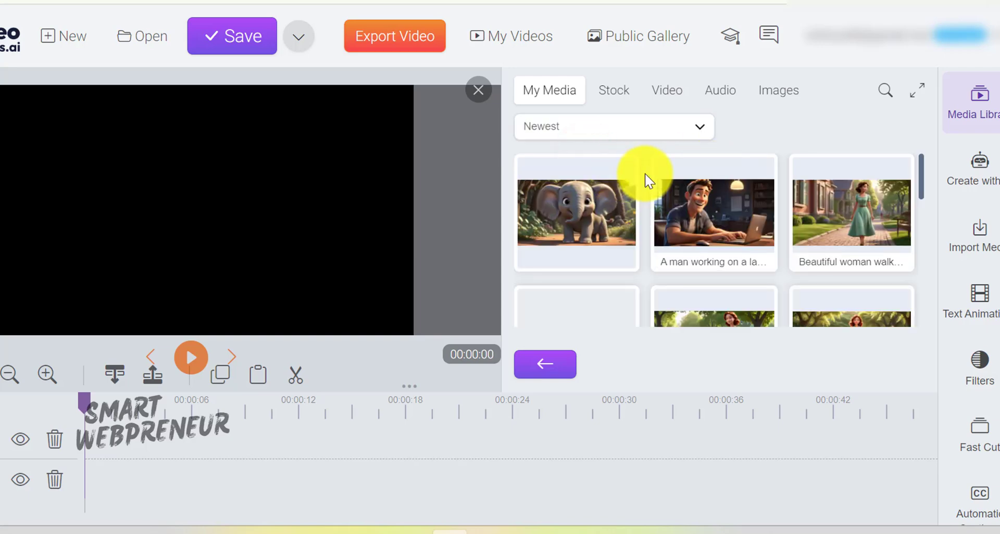
{"action": "scroll", "coordinate": [677, 185], "scroll_direction": "down", "scroll_amount": 2}
{"action": "scroll", "coordinate": [704, 196], "scroll_direction": "down", "scroll_amount": 3}
{"action": "scroll", "coordinate": [625, 231], "scroll_direction": "down", "scroll_amount": 3}
{"action": "scroll", "coordinate": [708, 239], "scroll_direction": "down", "scroll_amount": 2}
{"action": "scroll", "coordinate": [694, 248], "scroll_direction": "up", "scroll_amount": 10}
{"action": "left_click", "coordinate": [563, 367]}
{"action": "left_click", "coordinate": [717, 149]}
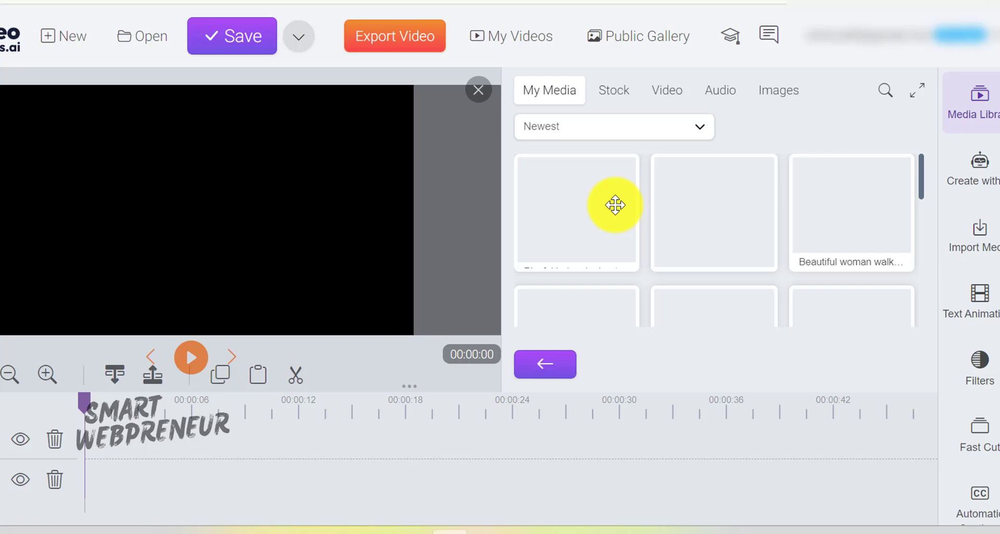
{"action": "left_click_drag", "start_coordinate": [734, 209], "coordinate": [869, 193]}
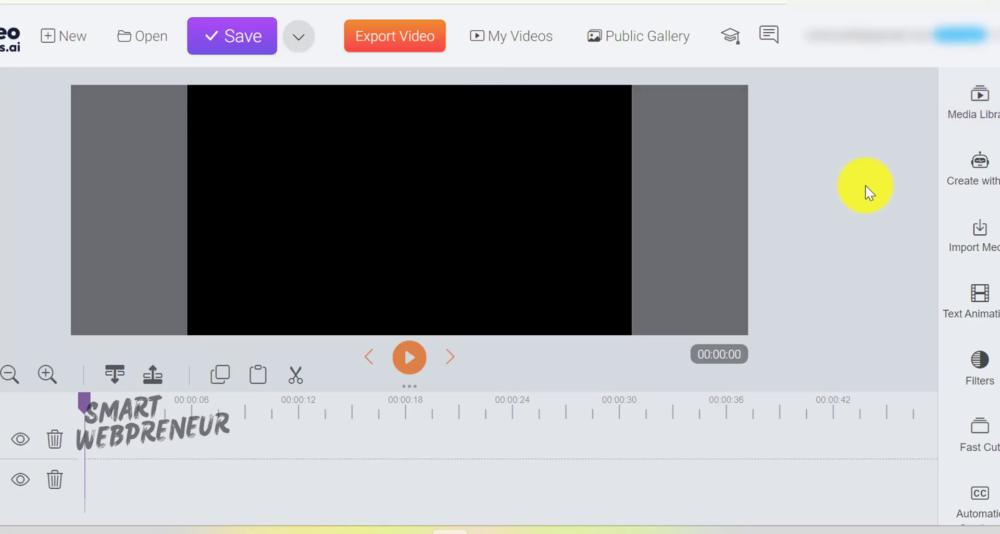
Step: Start a Create From Prompt image and enter the sunrise-over-the-sea prompt
{"action": "left_click", "coordinate": [989, 165]}
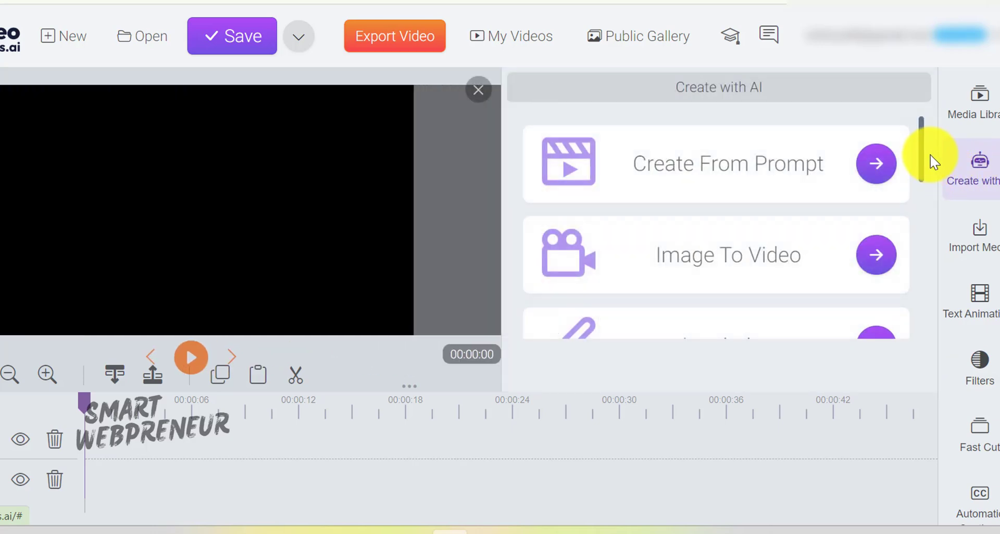
{"action": "mouse_move", "coordinate": [920, 148]}
{"action": "left_mouse_down"}
{"action": "mouse_move", "coordinate": [895, 232]}
{"action": "mouse_move", "coordinate": [902, 268]}
{"action": "mouse_move", "coordinate": [889, 312]}
{"action": "mouse_move", "coordinate": [877, 171]}
{"action": "left_mouse_up"}
{"action": "left_click", "coordinate": [876, 165]}
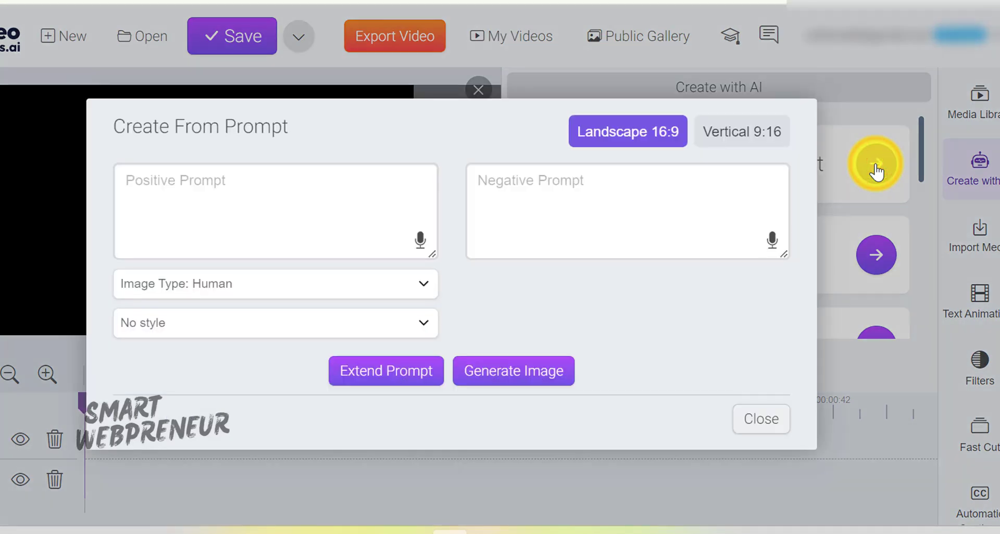
{"action": "left_click", "coordinate": [314, 193]}
{"action": "type", "text": "a beautiful sunrise"}
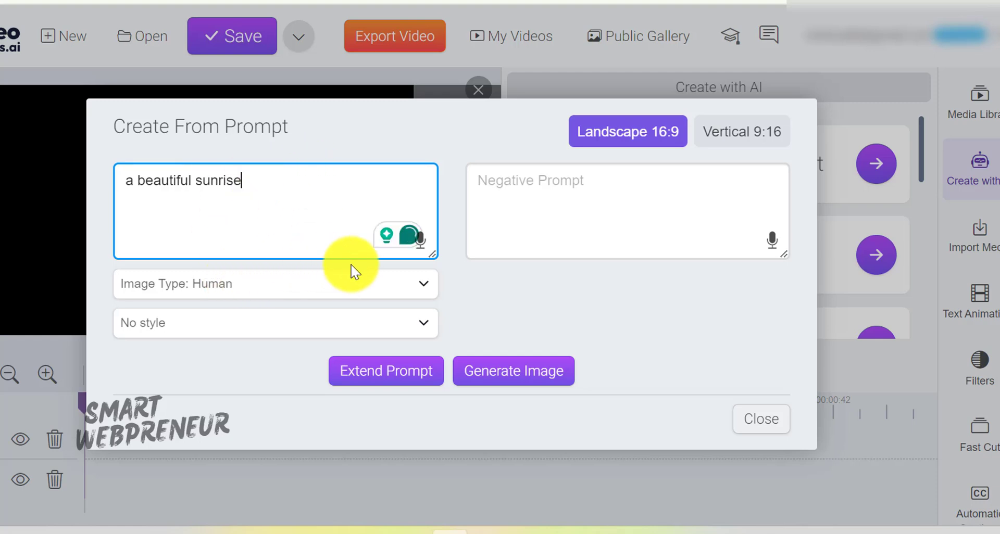
Step: Set the image type to PhotoRealistic, pick a visual style, and generate the sunrise image
{"action": "left_click", "coordinate": [364, 281]}
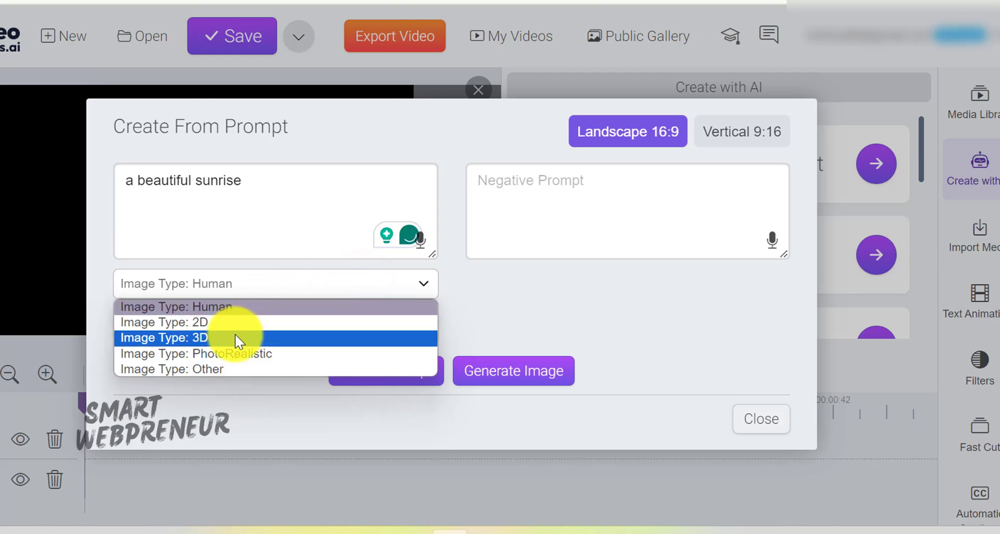
{"action": "left_click", "coordinate": [237, 354]}
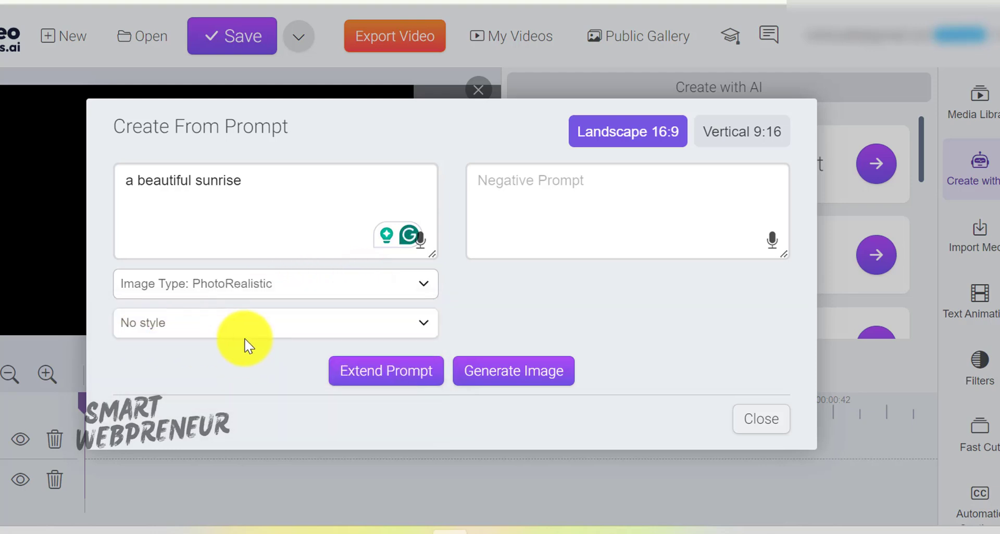
{"action": "left_click", "coordinate": [250, 328]}
{"action": "left_click", "coordinate": [218, 360]}
{"action": "left_click", "coordinate": [509, 371]}
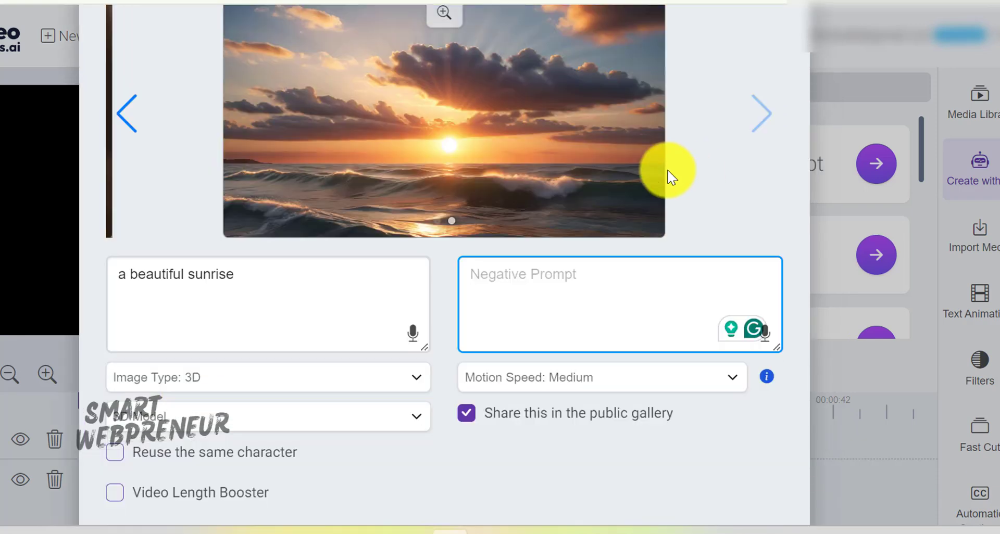
Step: Enable Video Length Booster and create a video from the sunrise image
{"action": "scroll", "coordinate": [599, 151], "scroll_direction": "up", "scroll_amount": 2}
{"action": "scroll", "coordinate": [167, 323], "scroll_direction": "down", "scroll_amount": 4}
{"action": "left_click", "coordinate": [115, 385]}
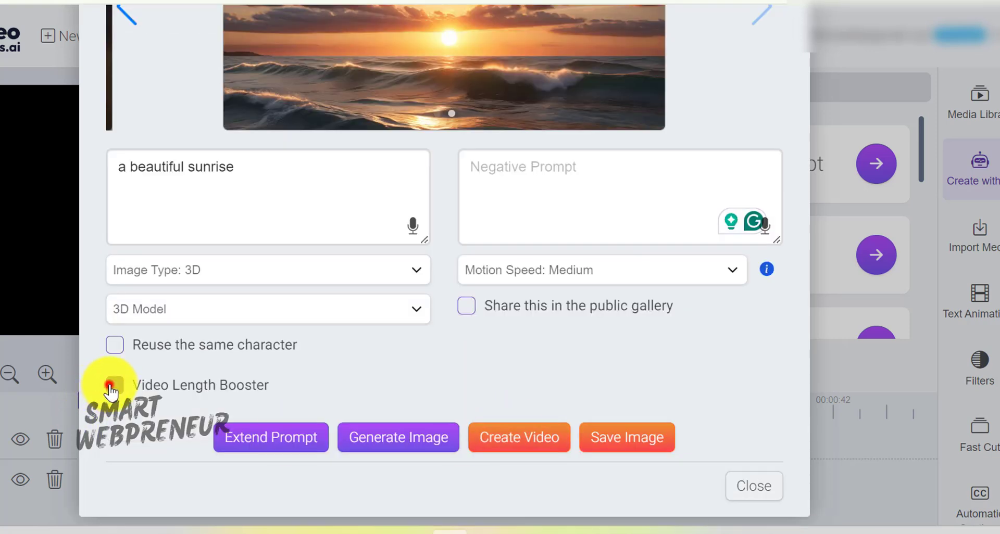
{"action": "left_click", "coordinate": [530, 448]}
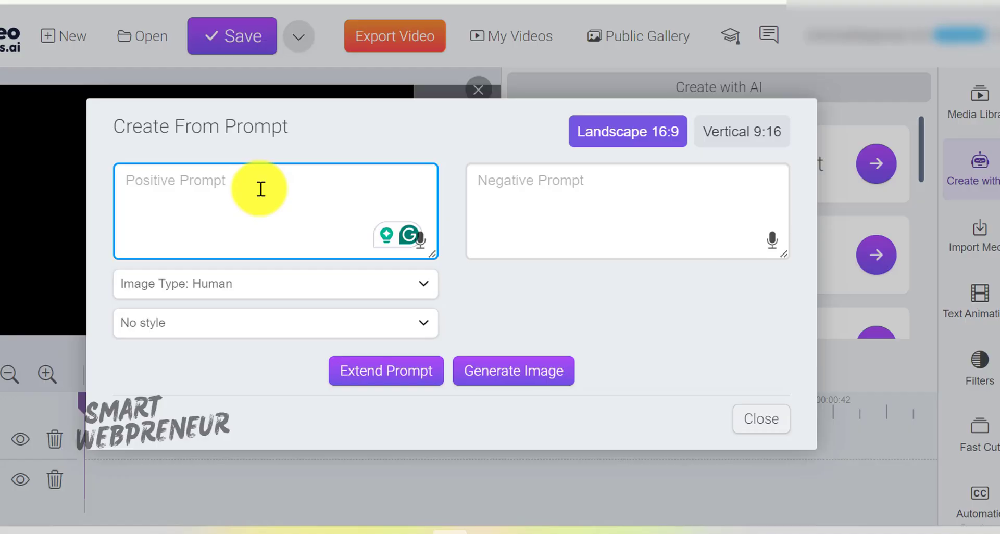
Step: Enter the majestic lion prompt, choose PhotoRealistic with Highly Detailed style, and generate it
{"action": "type", "text": "A majestic lion "}
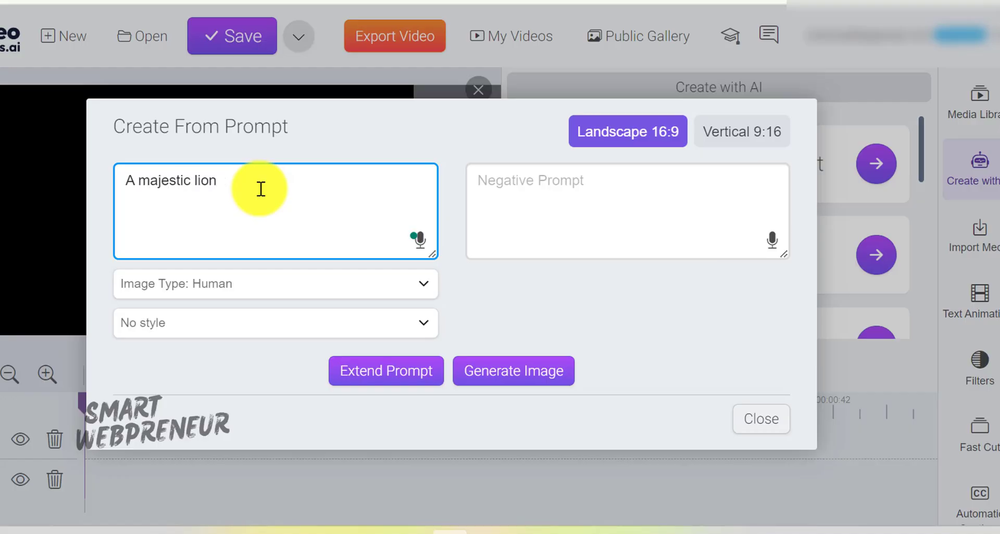
{"action": "type", "text": "prowling "}
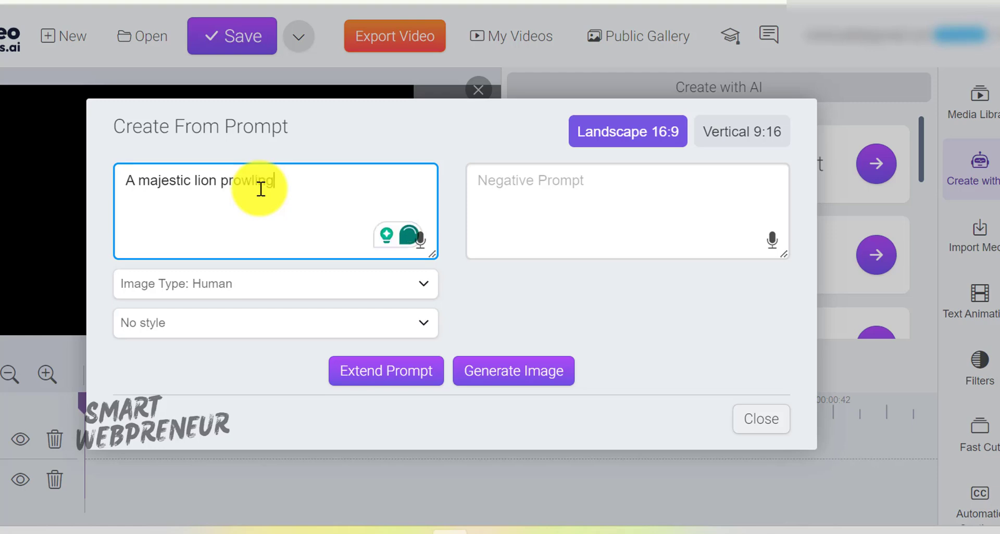
{"action": "type", "text": "through"}
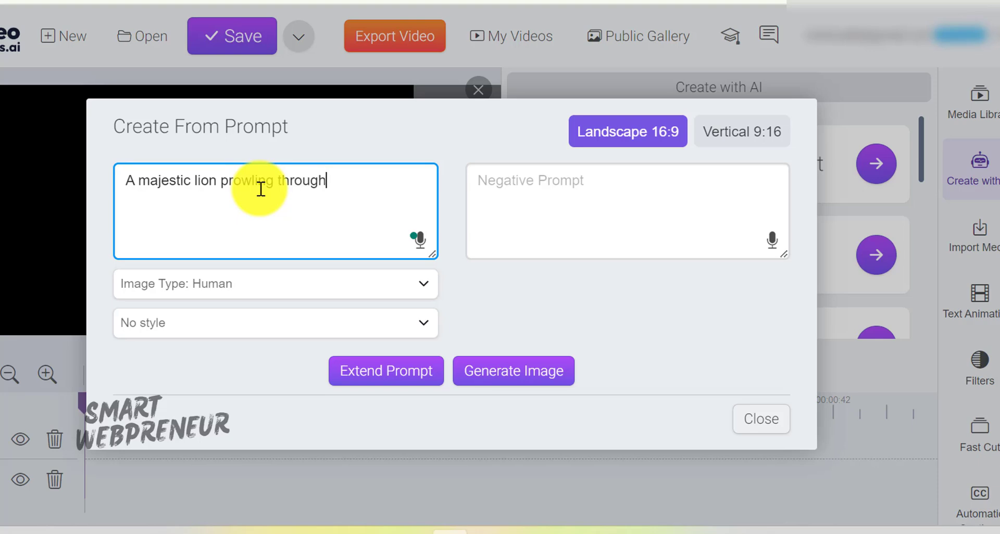
{"action": "type", "text": " the savanna at sunset"}
{"action": "left_click", "coordinate": [280, 282]}
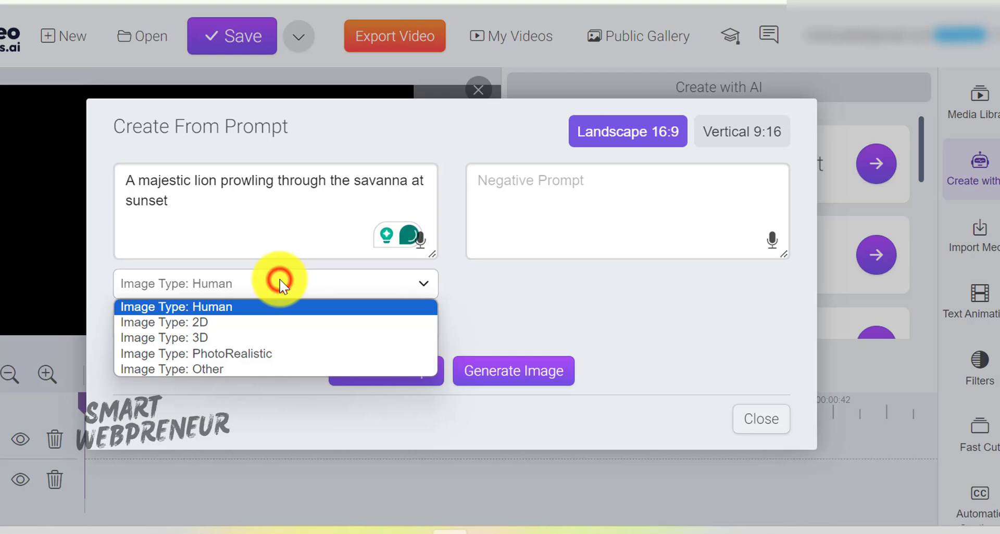
{"action": "left_click", "coordinate": [258, 354]}
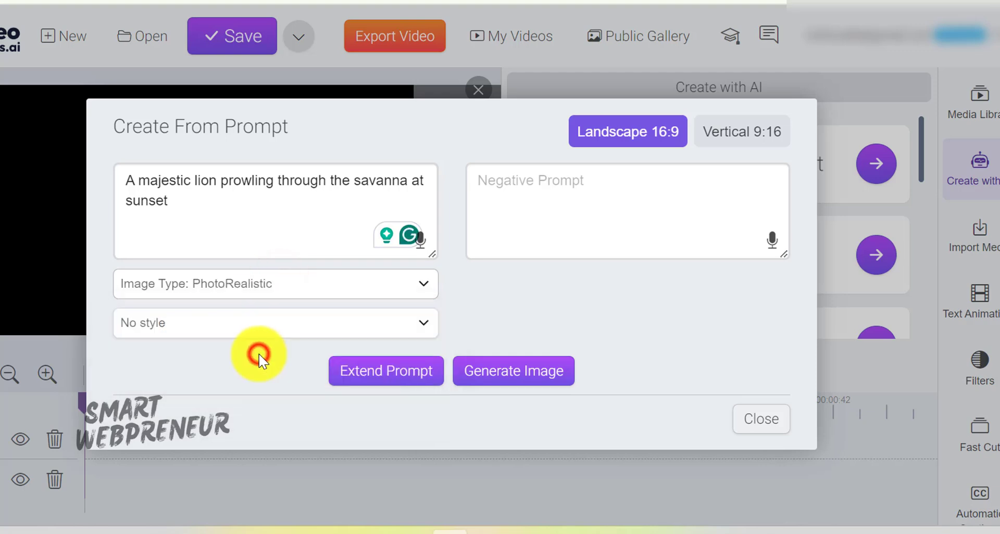
{"action": "left_click", "coordinate": [258, 316]}
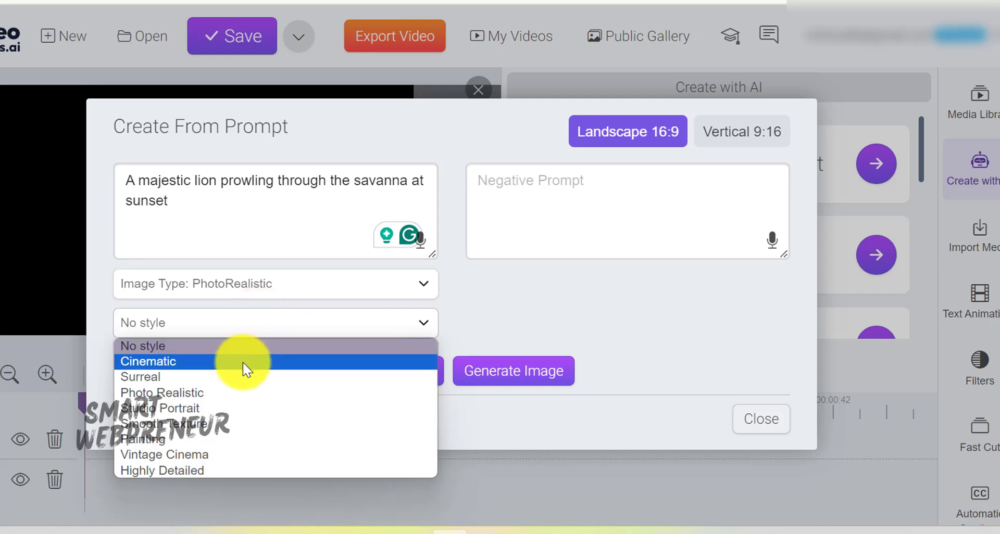
{"action": "left_click", "coordinate": [241, 470]}
{"action": "left_click", "coordinate": [528, 375]}
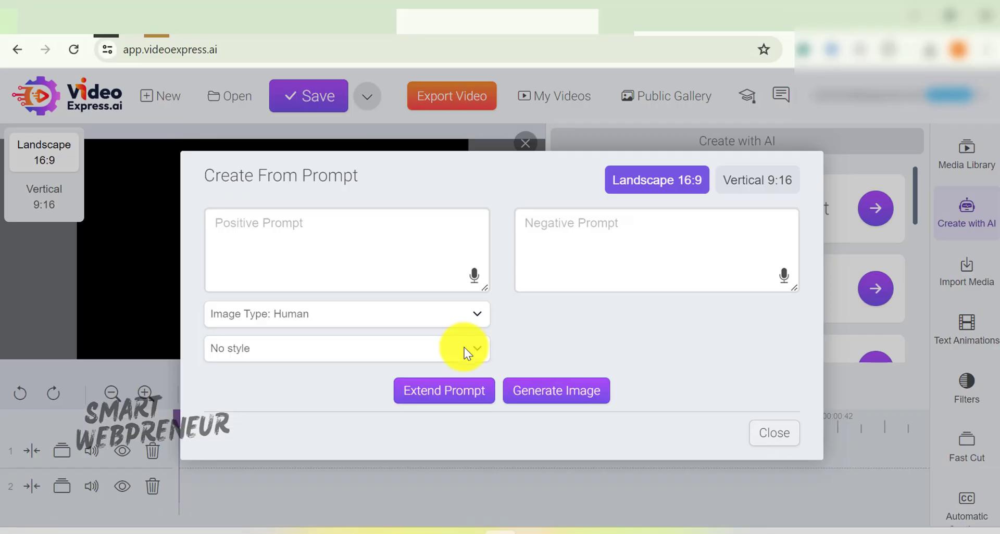
{"action": "left_click", "coordinate": [464, 348]}
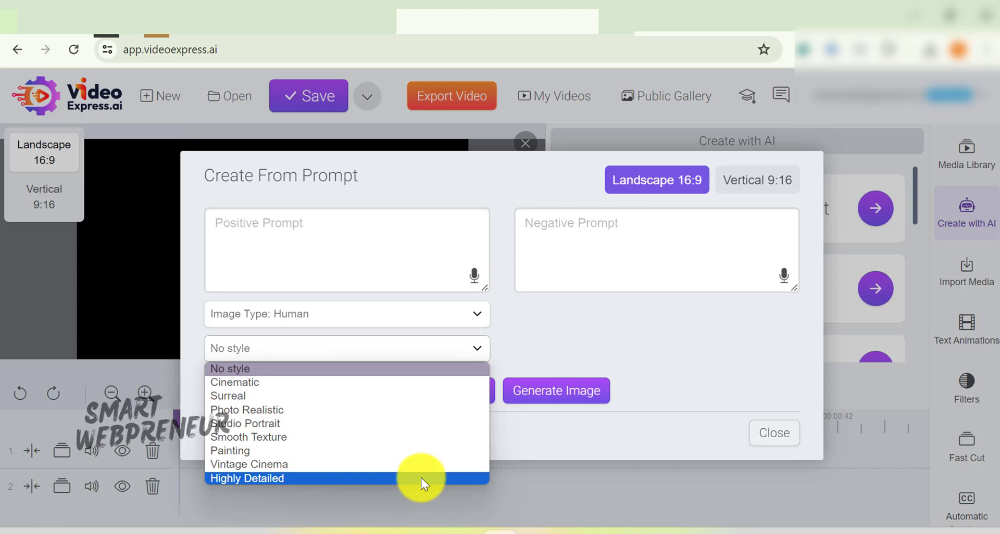
Step: Write the beach-sunset woman prompt, AI-extend it, choose Cinematic style, and generate the image
{"action": "left_click", "coordinate": [366, 240]}
{"action": "type", "text": "a beautiful woman looking at the sunrise"}
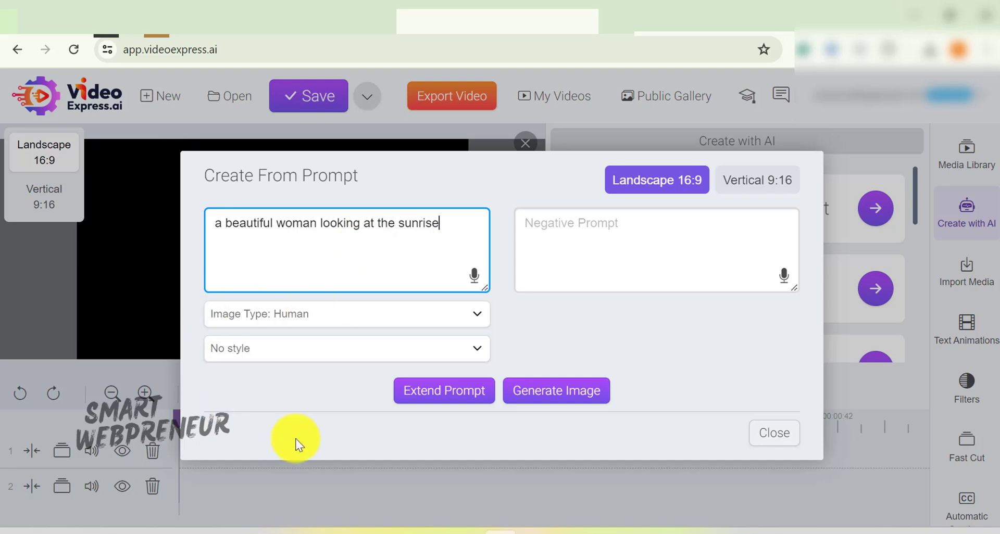
{"action": "left_click", "coordinate": [322, 398]}
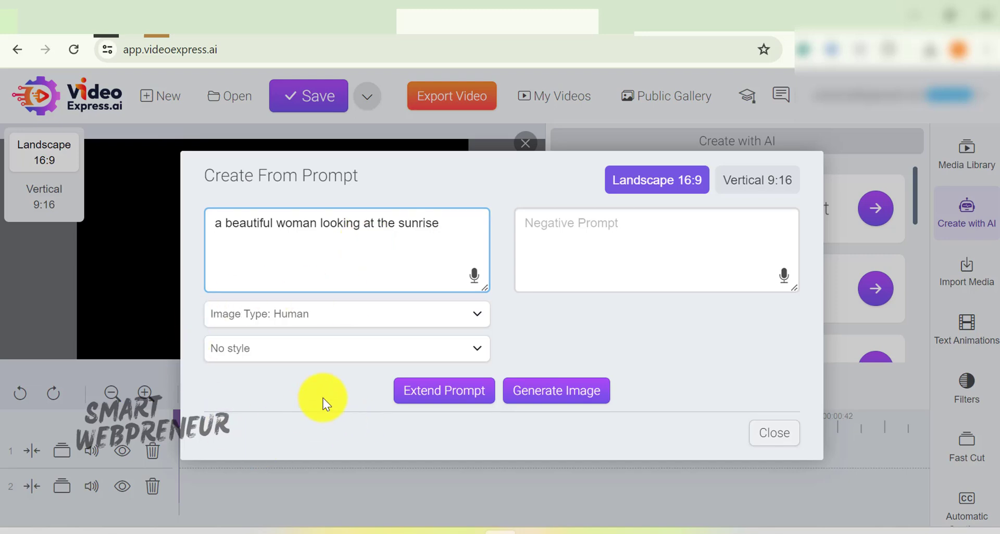
{"action": "left_click", "coordinate": [462, 398]}
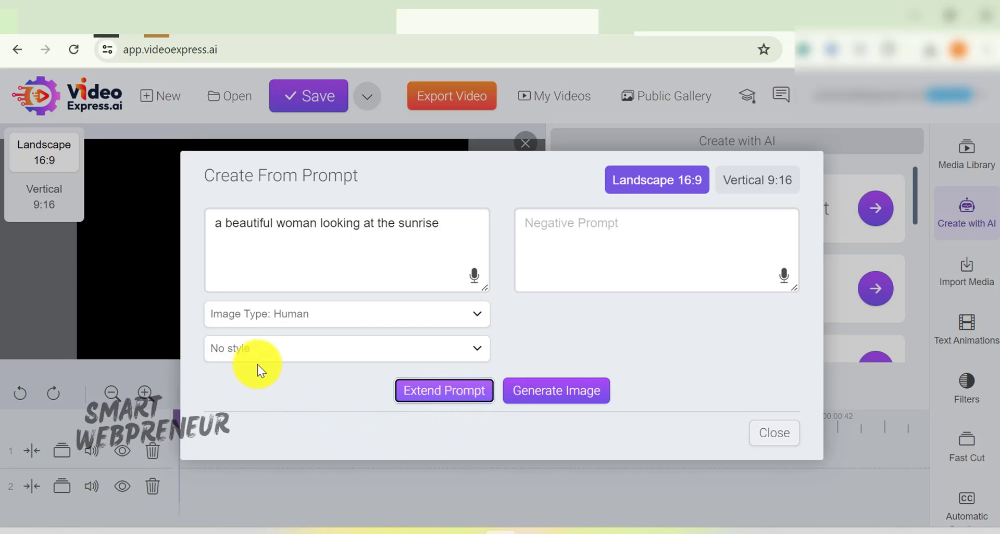
{"action": "left_click", "coordinate": [292, 387]}
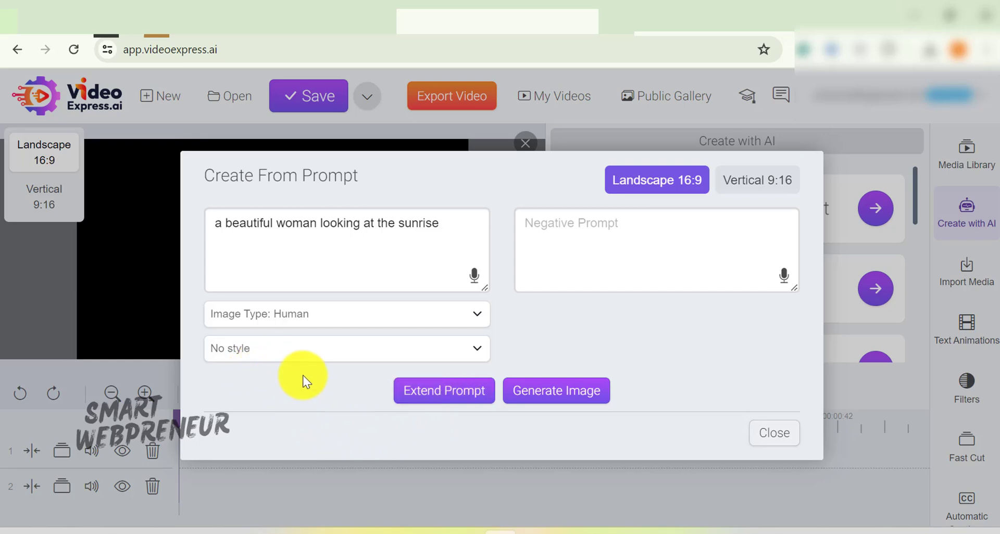
{"action": "left_click", "coordinate": [304, 376]}
{"action": "left_click", "coordinate": [419, 399]}
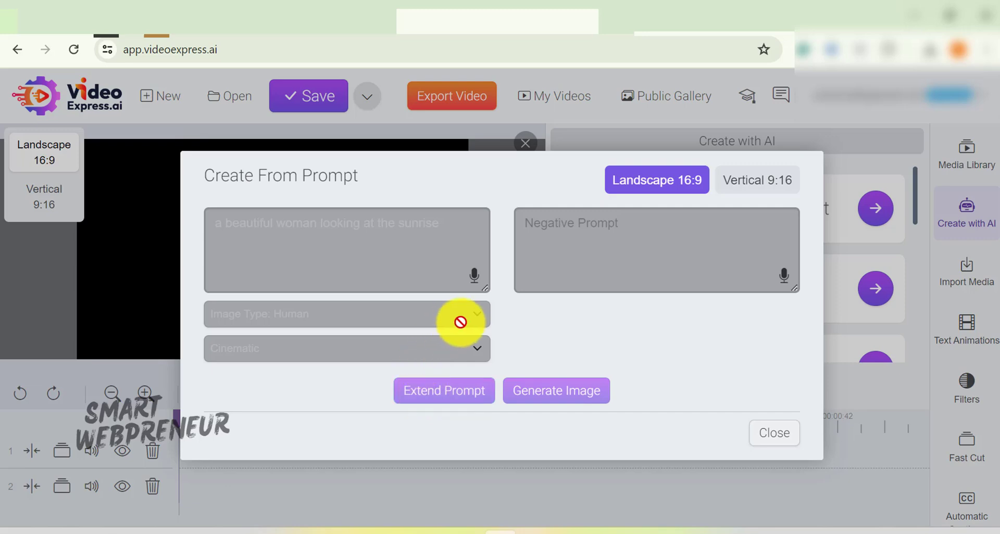
{"action": "left_click", "coordinate": [566, 400]}
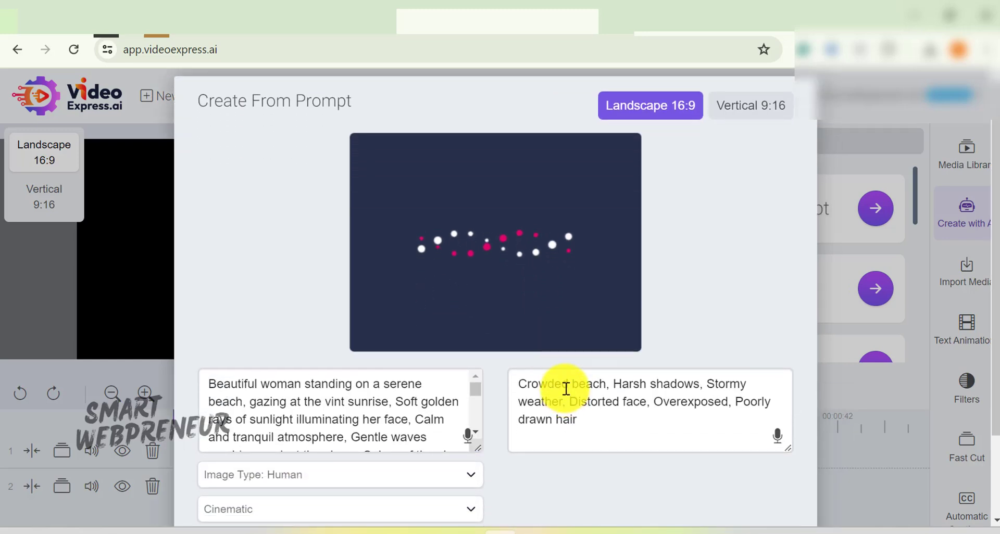
{"action": "scroll", "coordinate": [562, 387], "scroll_direction": "down", "scroll_amount": 2}
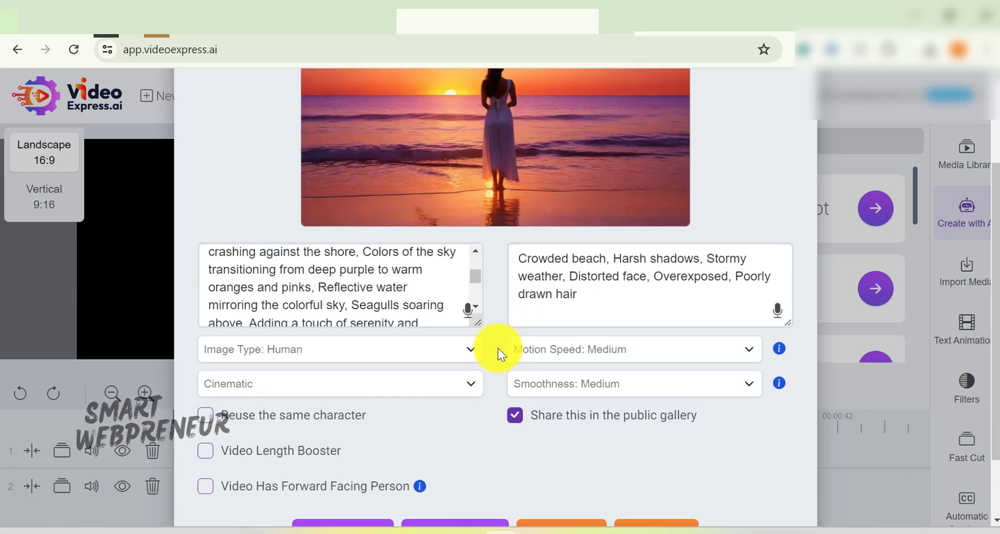
Step: Replace the whole prompt with 'Beautiful woman sitting and reading on a beach'
{"action": "scroll", "coordinate": [277, 306], "scroll_direction": "down", "scroll_amount": 3}
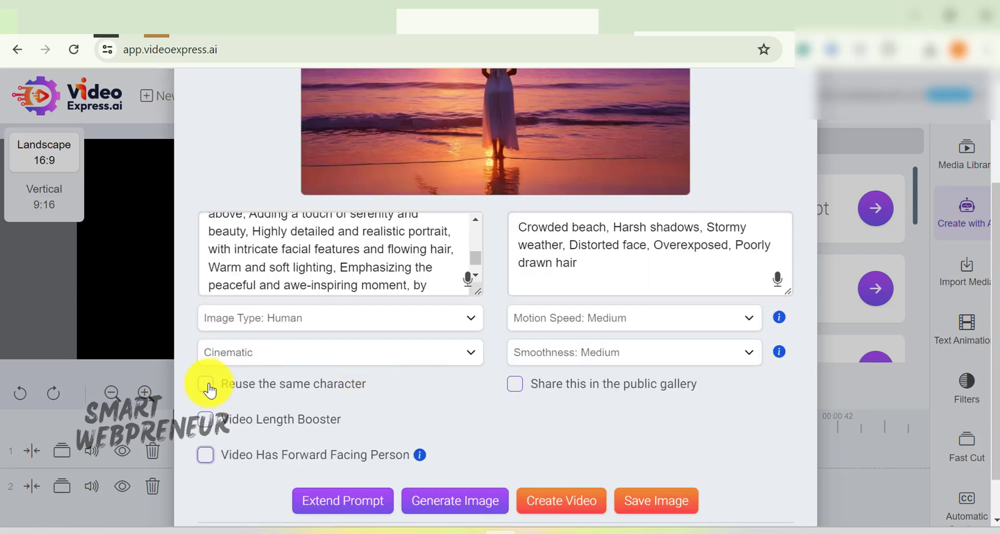
{"action": "scroll", "coordinate": [379, 384], "scroll_direction": "up", "scroll_amount": 2}
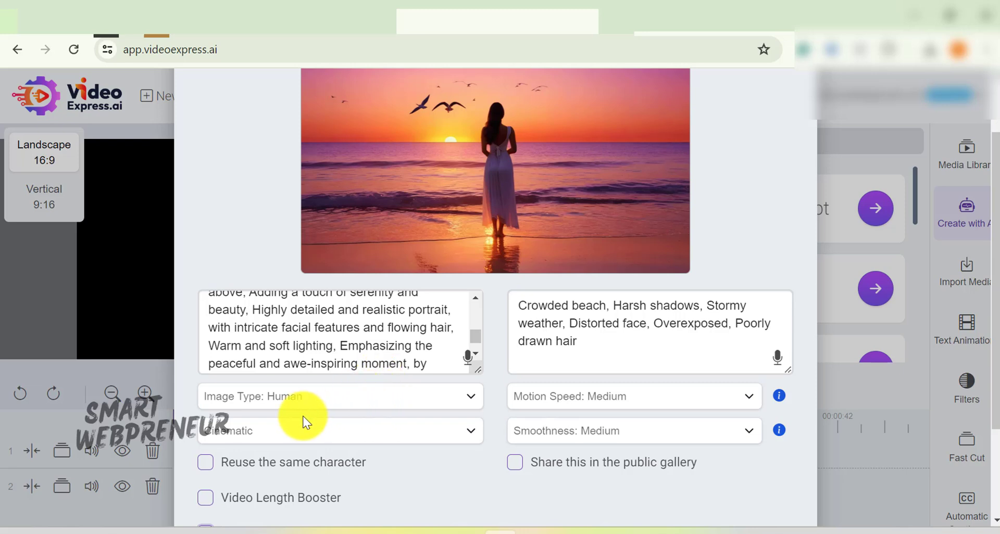
{"action": "left_click_drag", "start_coordinate": [304, 305], "coordinate": [351, 307]}
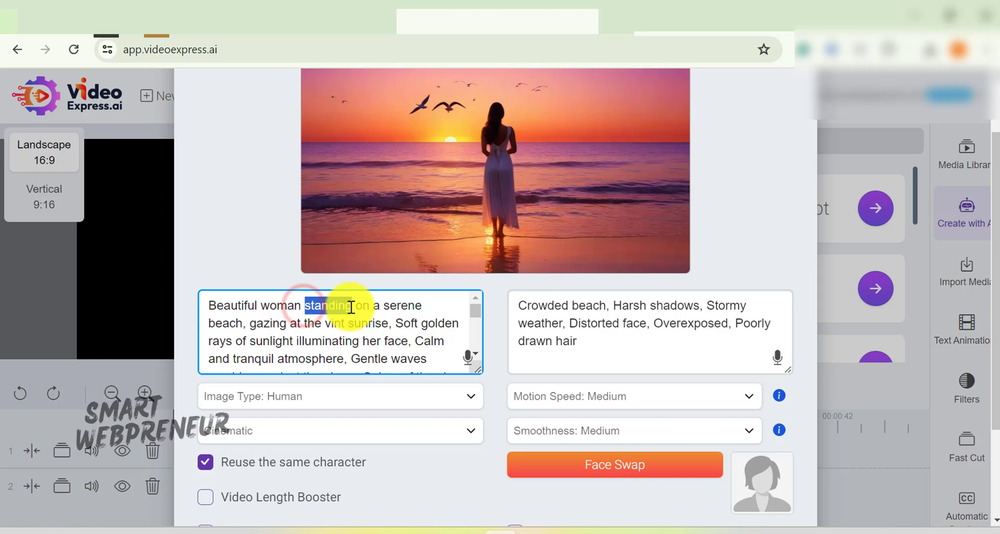
{"action": "left_click", "coordinate": [376, 323]}
{"action": "triple_click", "coordinate": [302, 305]}
{"action": "type", "text": "Beautiful woman sitting and reading on a beach"}
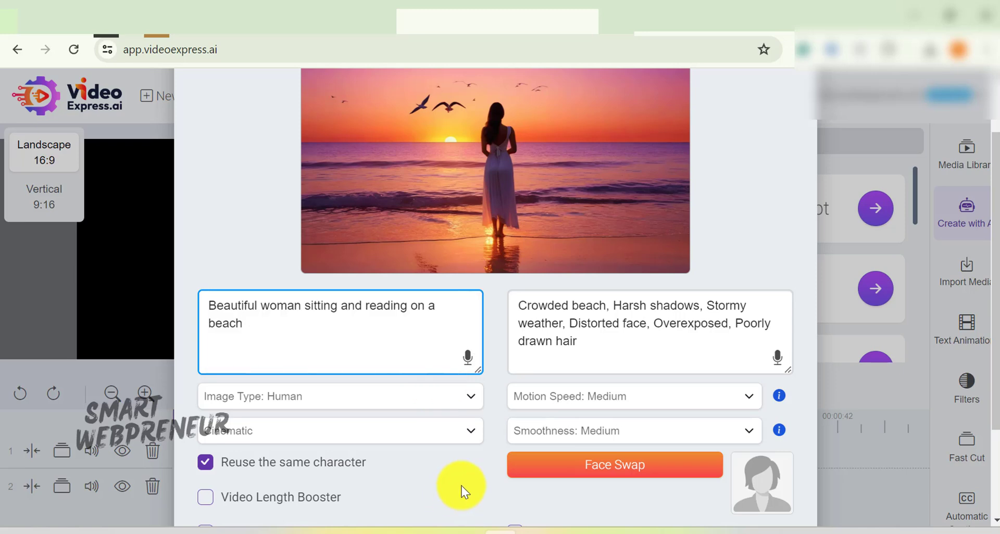
{"action": "left_click", "coordinate": [459, 503]}
{"action": "scroll", "coordinate": [459, 503], "scroll_direction": "down", "scroll_amount": 2}
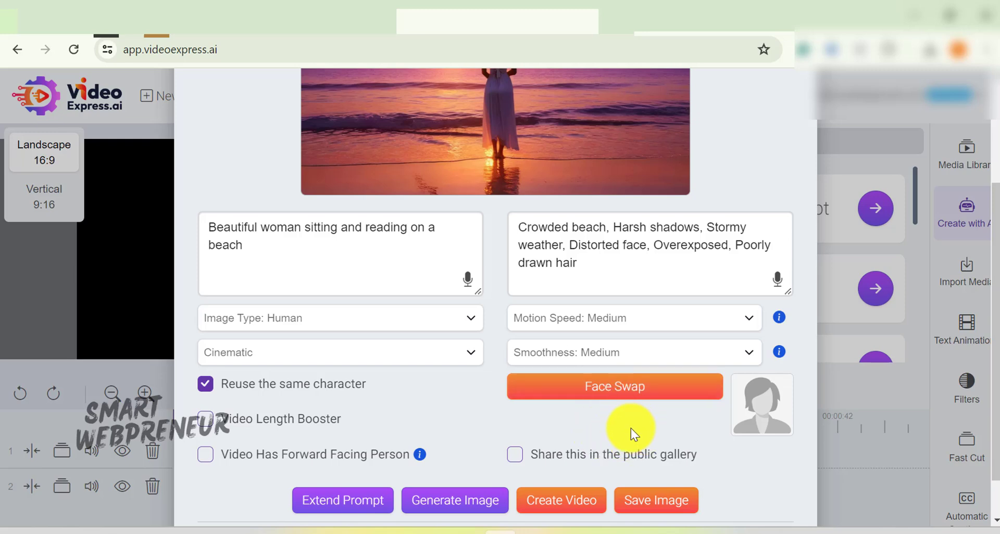
Step: Enable Video Length Booster and look over its motion speed and smoothness options
{"action": "left_click", "coordinate": [205, 420]}
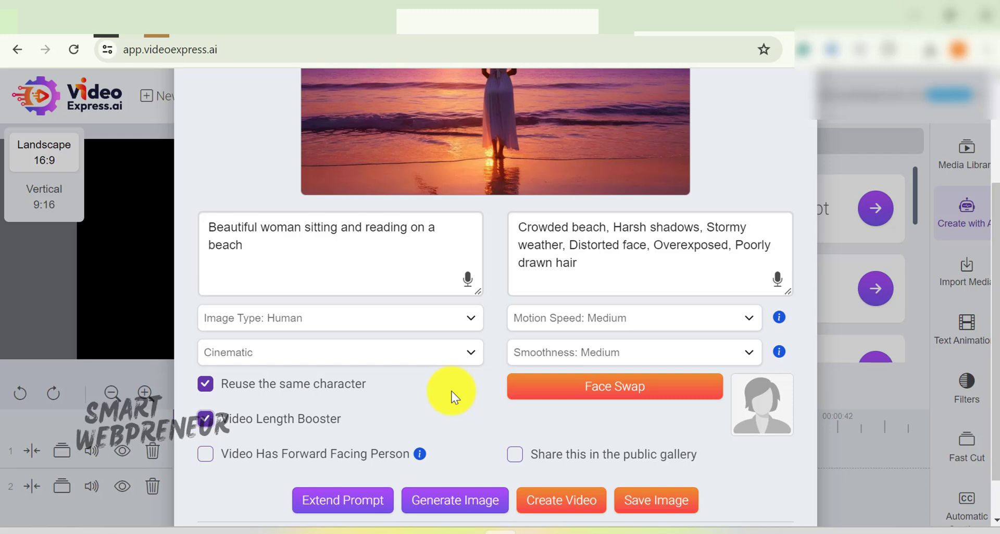
{"action": "left_click", "coordinate": [646, 314]}
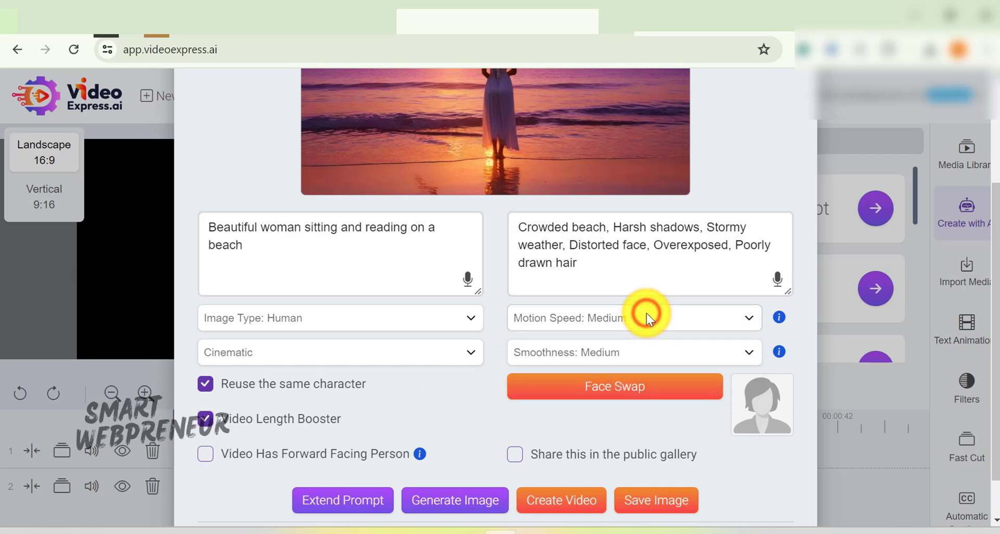
{"action": "left_click", "coordinate": [644, 314]}
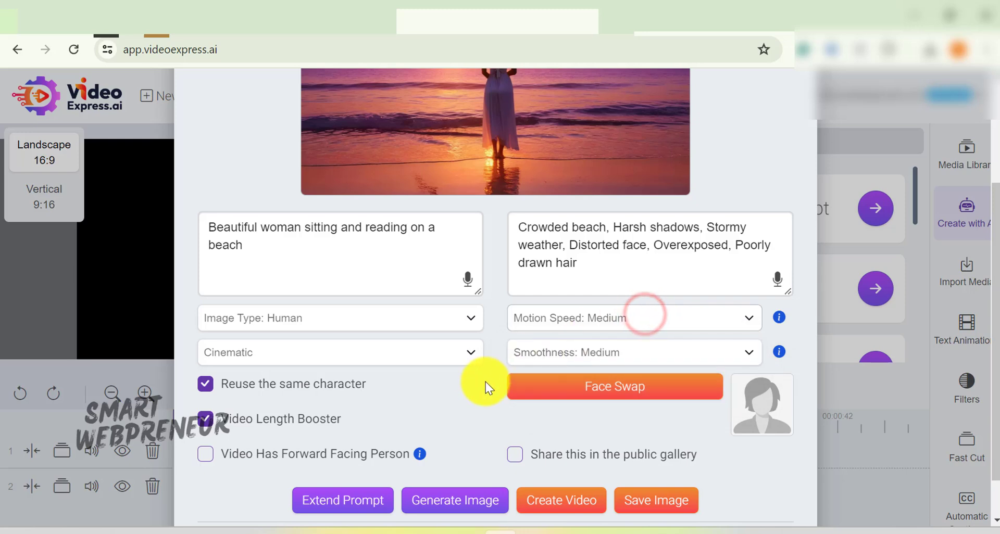
{"action": "left_click", "coordinate": [462, 383]}
{"action": "left_click", "coordinate": [566, 345]}
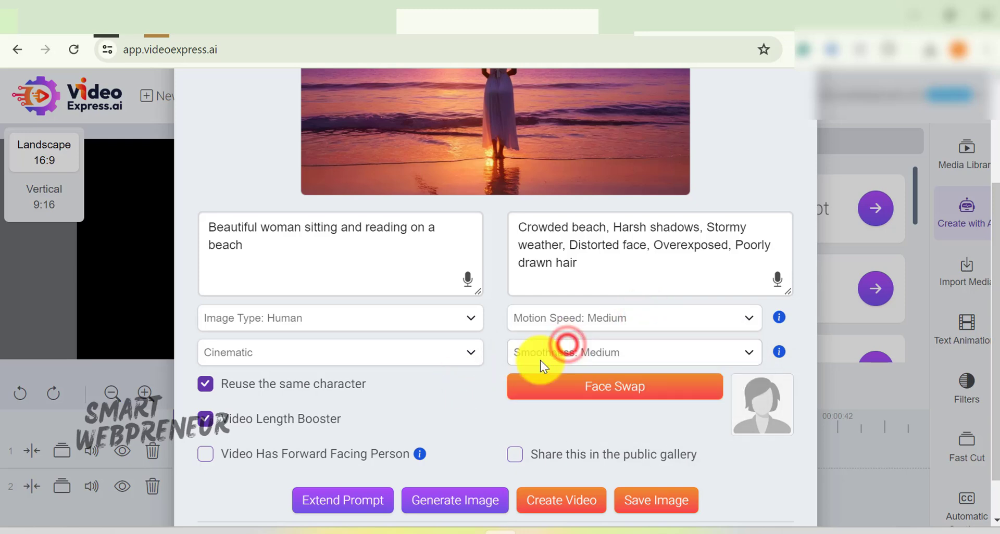
{"action": "scroll", "coordinate": [481, 389], "scroll_direction": "down", "scroll_amount": 1}
{"action": "scroll", "coordinate": [479, 391], "scroll_direction": "up", "scroll_amount": 2}
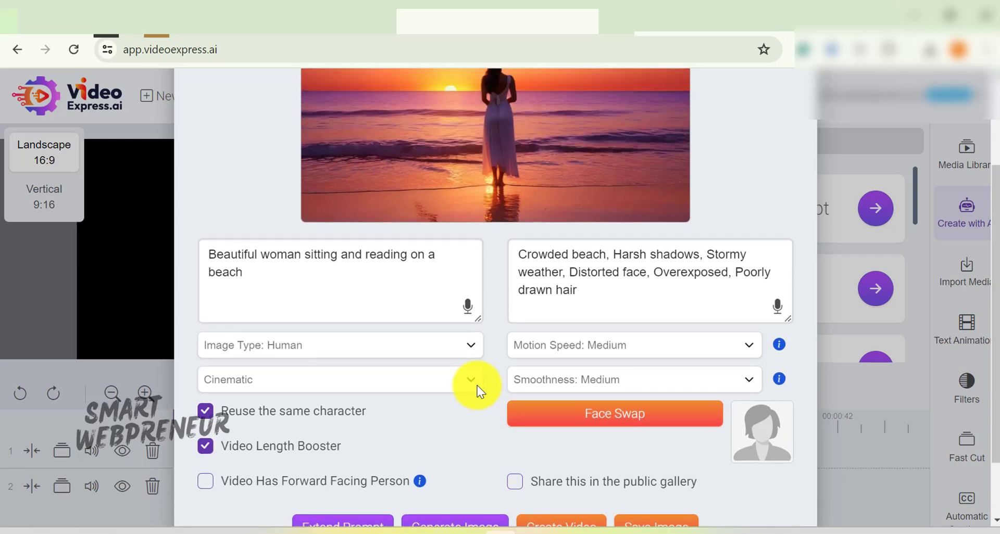
{"action": "scroll", "coordinate": [469, 372], "scroll_direction": "down", "scroll_amount": 2}
Step: Turn off same-character reuse, create the beach video, and go to the Media Library
{"action": "left_click", "coordinate": [205, 336]}
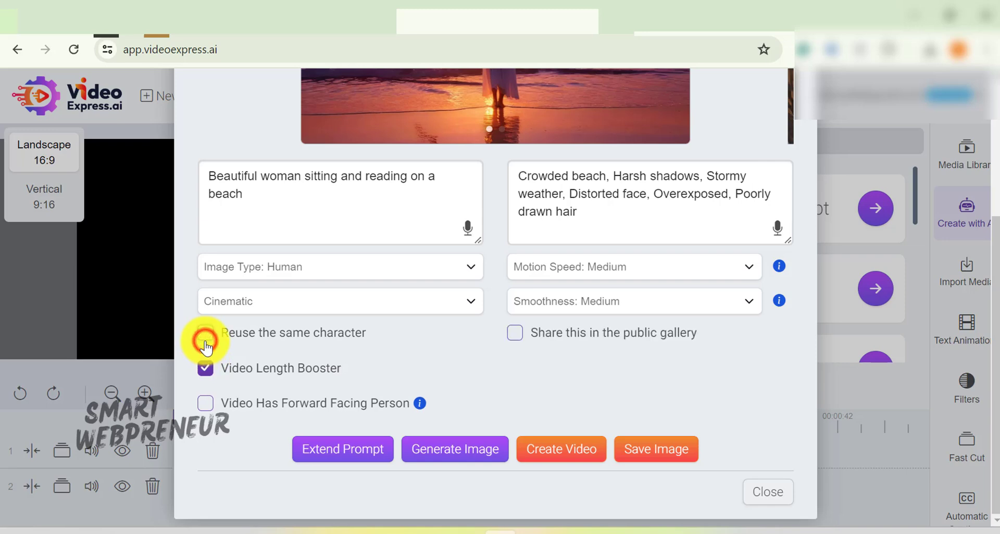
{"action": "left_click", "coordinate": [557, 456]}
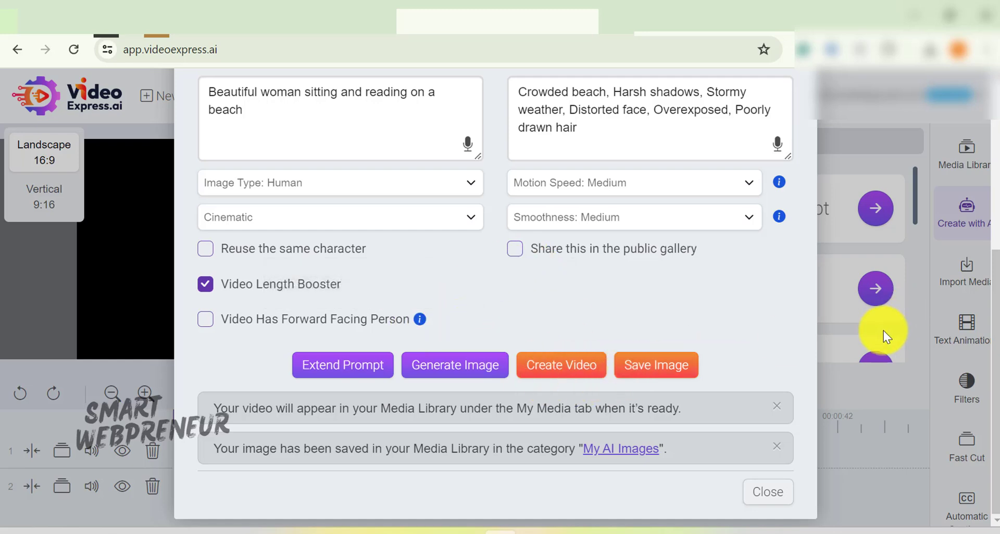
{"action": "left_click", "coordinate": [781, 494]}
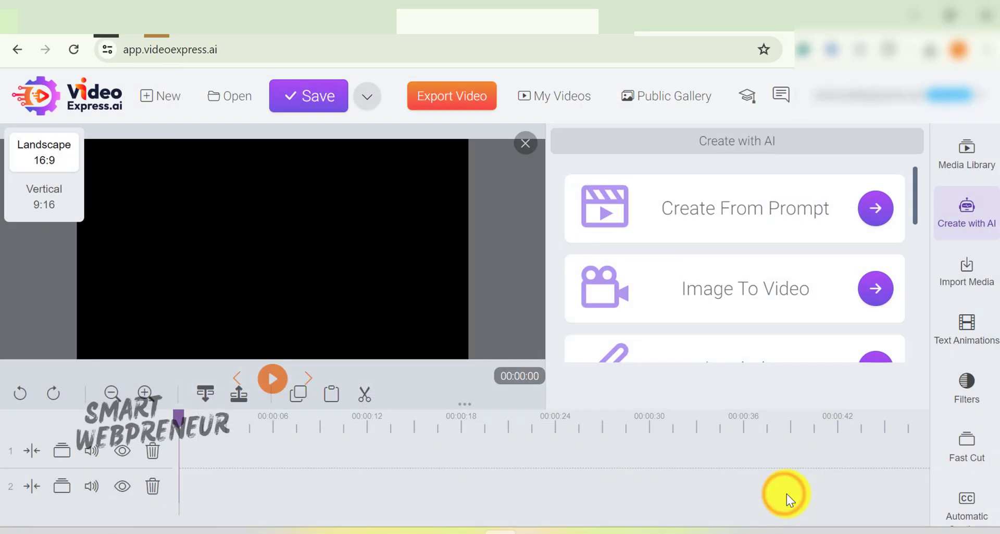
{"action": "left_click", "coordinate": [967, 151]}
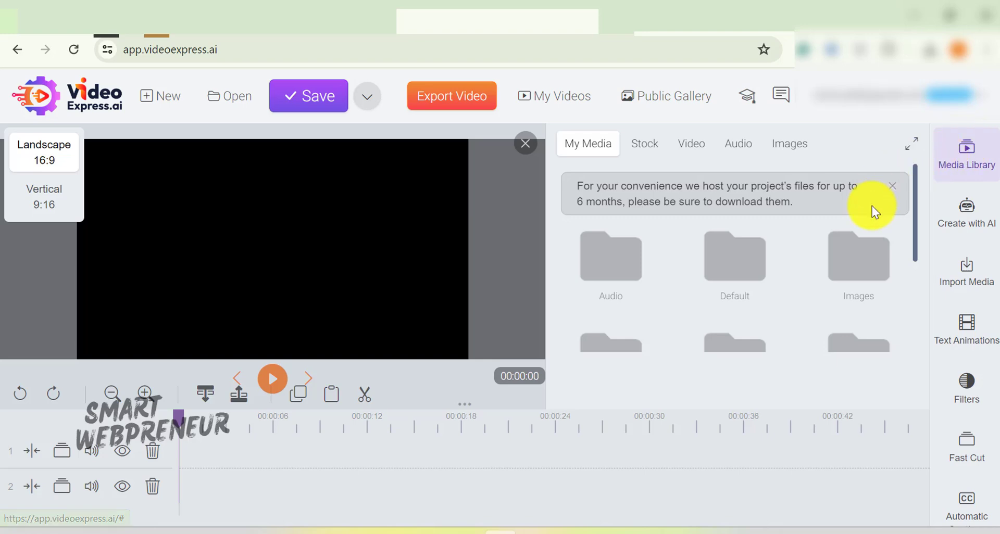
{"action": "scroll", "coordinate": [812, 250], "scroll_direction": "down", "scroll_amount": 2}
Step: Paste the long girl prompt as plain text, toggle public gallery sharing, and generate the image
{"action": "left_click", "coordinate": [734, 278]}
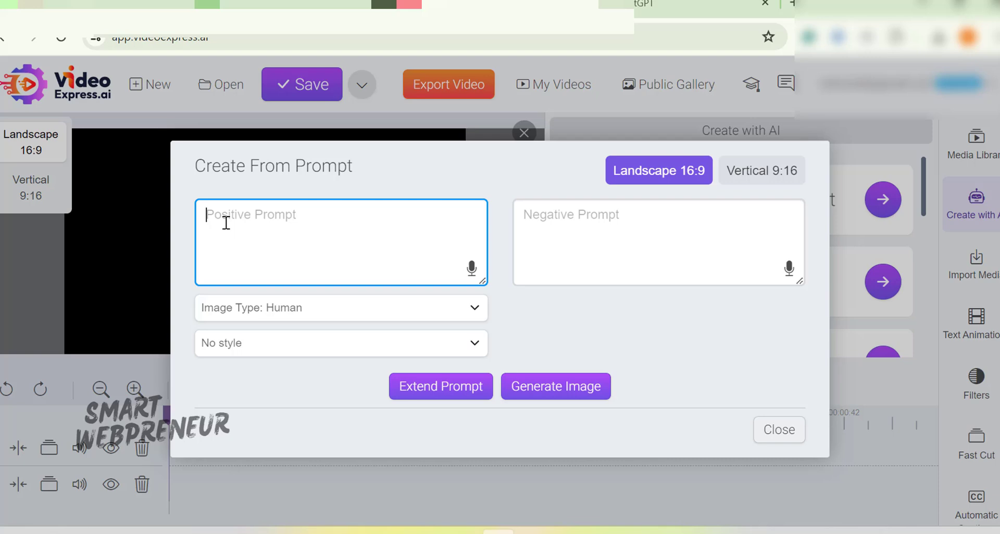
{"action": "right_click", "coordinate": [224, 221]}
{"action": "left_click", "coordinate": [303, 423]}
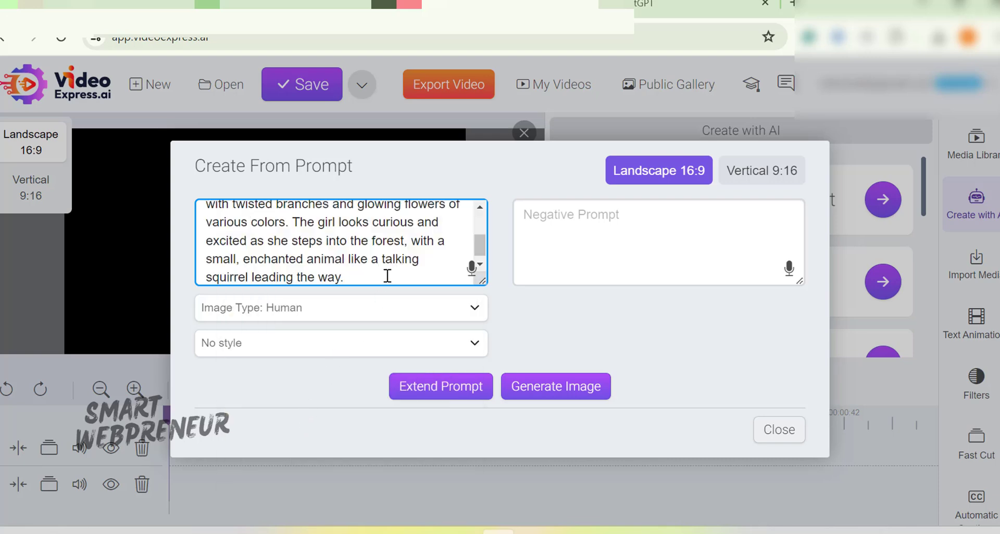
{"action": "scroll", "coordinate": [387, 276], "scroll_direction": "up", "scroll_amount": 3}
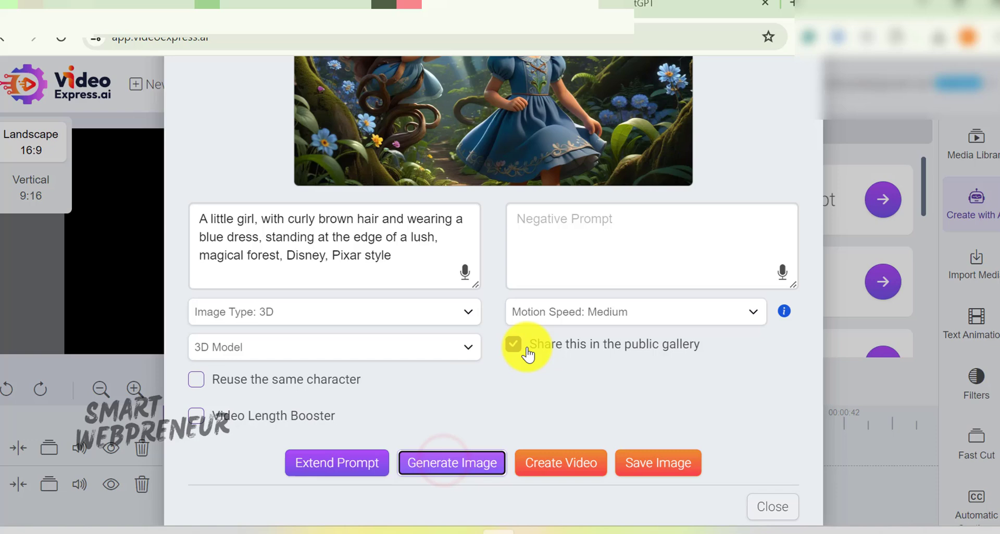
{"action": "left_click", "coordinate": [507, 344]}
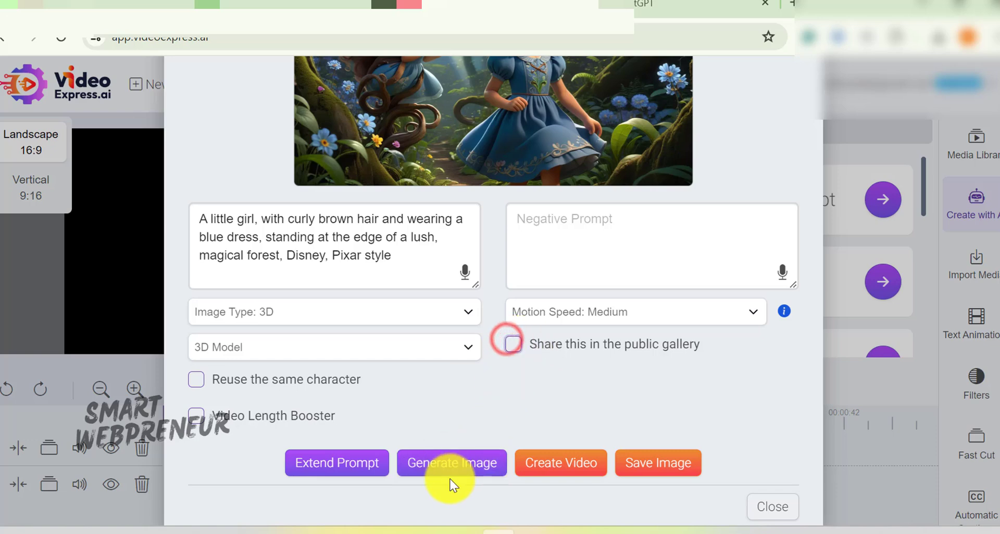
{"action": "left_click", "coordinate": [446, 463]}
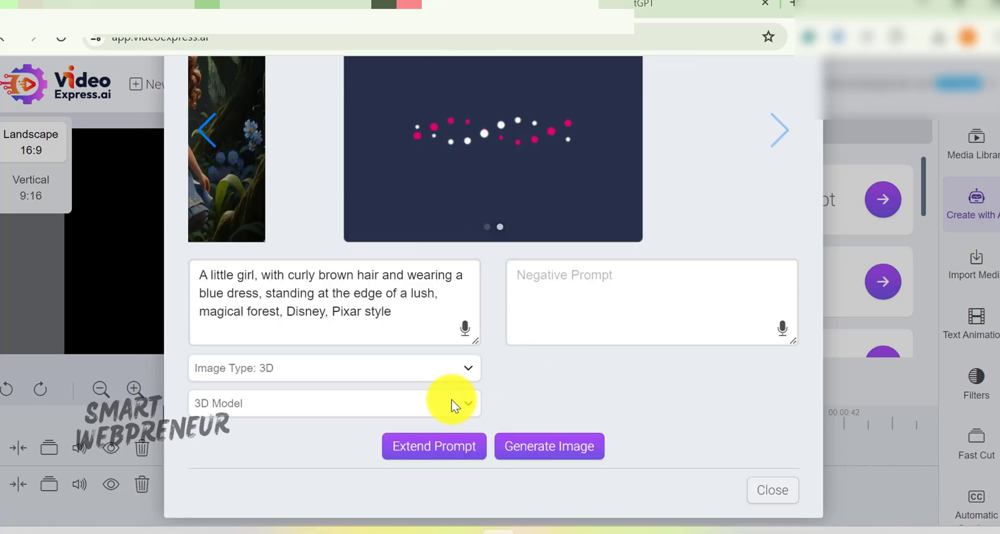
Step: Replace part of the prompt with a new scene and generate another girl image
{"action": "scroll", "coordinate": [496, 380], "scroll_direction": "up", "scroll_amount": 2}
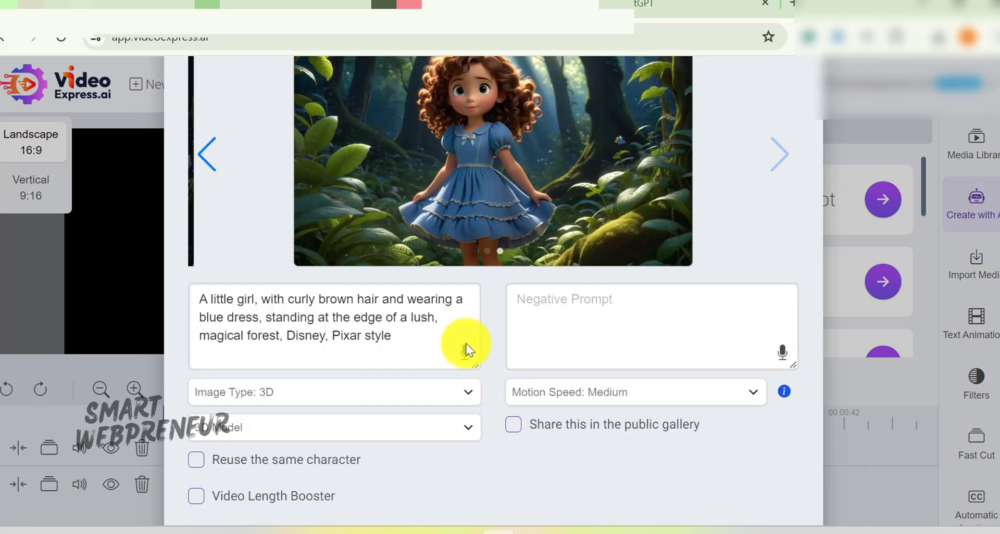
{"action": "scroll", "coordinate": [466, 342], "scroll_direction": "up", "scroll_amount": 2}
{"action": "scroll", "coordinate": [283, 361], "scroll_direction": "down", "scroll_amount": 3}
{"action": "mouse_move", "coordinate": [267, 237]}
{"action": "left_mouse_down"}
{"action": "mouse_move", "coordinate": [434, 237]}
{"action": "mouse_move", "coordinate": [283, 260]}
{"action": "left_mouse_up"}
{"action": "type", "text": "now deeper into the forest, stands in awe in front of a grand, hidden treehouse built into an enormous tree."}
{"action": "scroll", "coordinate": [369, 233], "scroll_direction": "down", "scroll_amount": 1}
{"action": "left_click", "coordinate": [443, 448]}
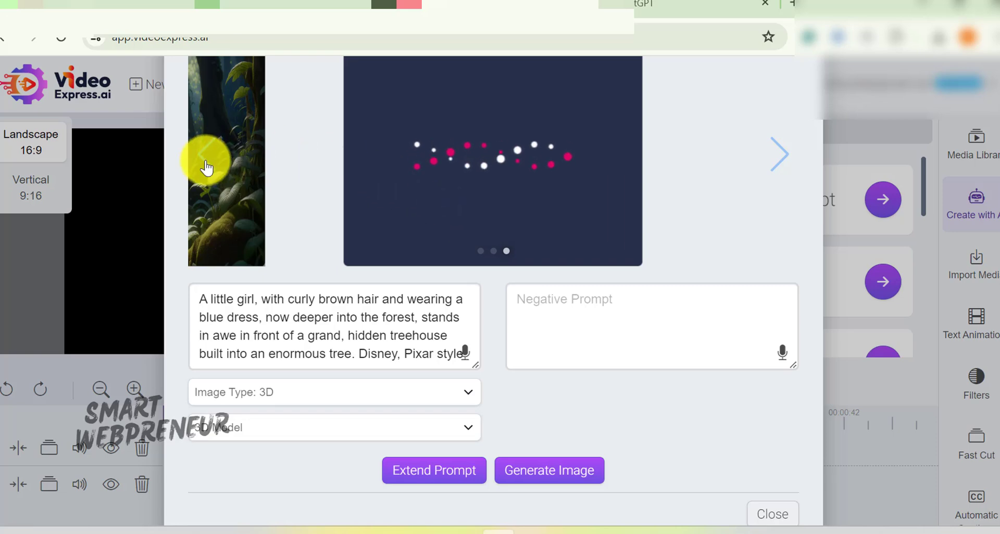
Step: Return to the forest treehouse girl image and create a length-boosted video from it
{"action": "left_click", "coordinate": [205, 158]}
{"action": "scroll", "coordinate": [469, 421], "scroll_direction": "down", "scroll_amount": 3}
{"action": "left_click", "coordinate": [571, 446]}
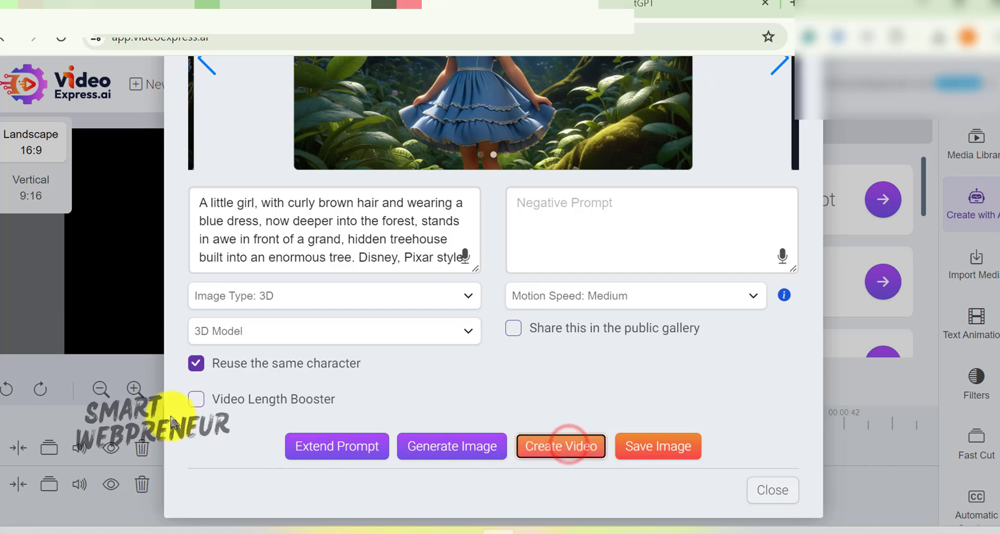
{"action": "left_click", "coordinate": [191, 401]}
{"action": "left_click", "coordinate": [569, 448]}
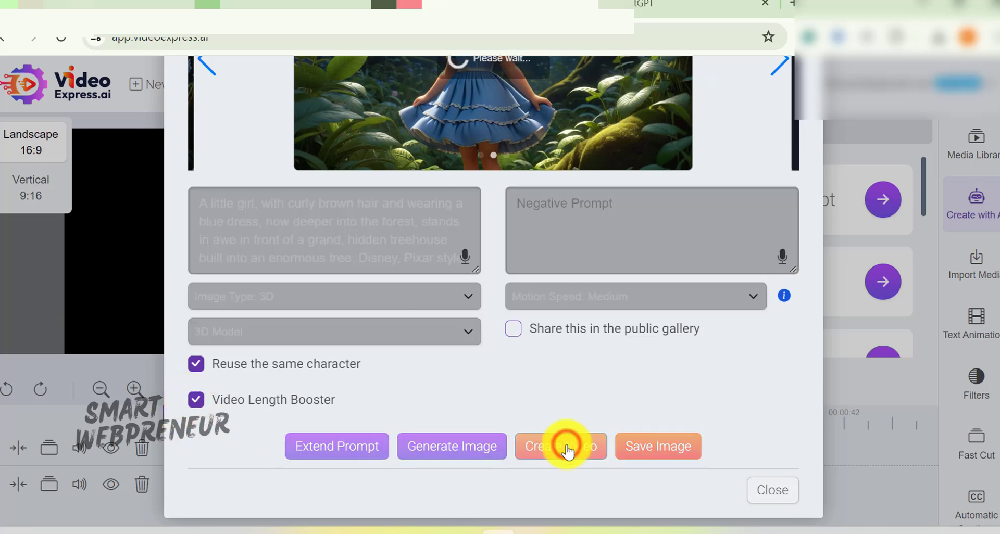
{"action": "scroll", "coordinate": [705, 252], "scroll_direction": "down", "scroll_amount": 3}
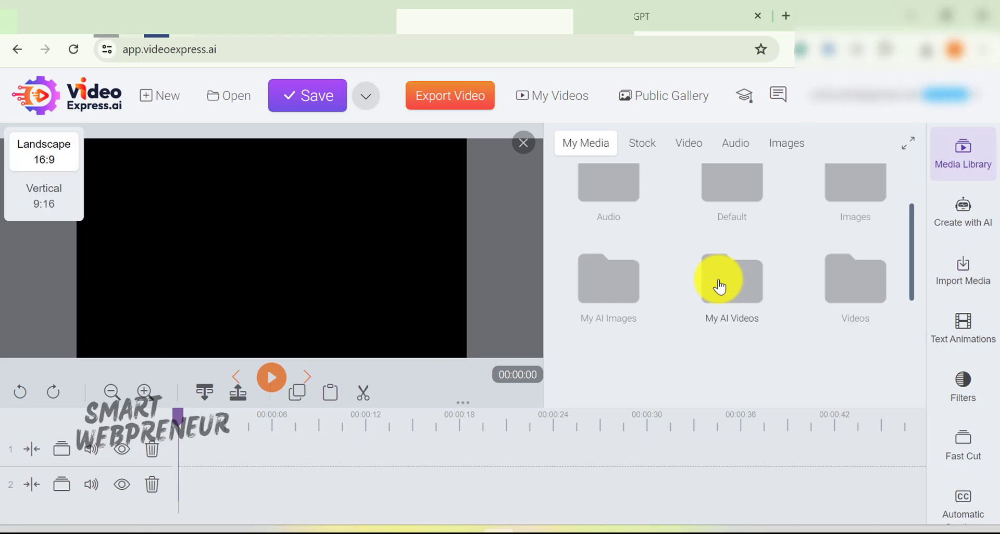
Step: In My AI Videos, preview the little girl and beach sunset videos
{"action": "left_click", "coordinate": [718, 286]}
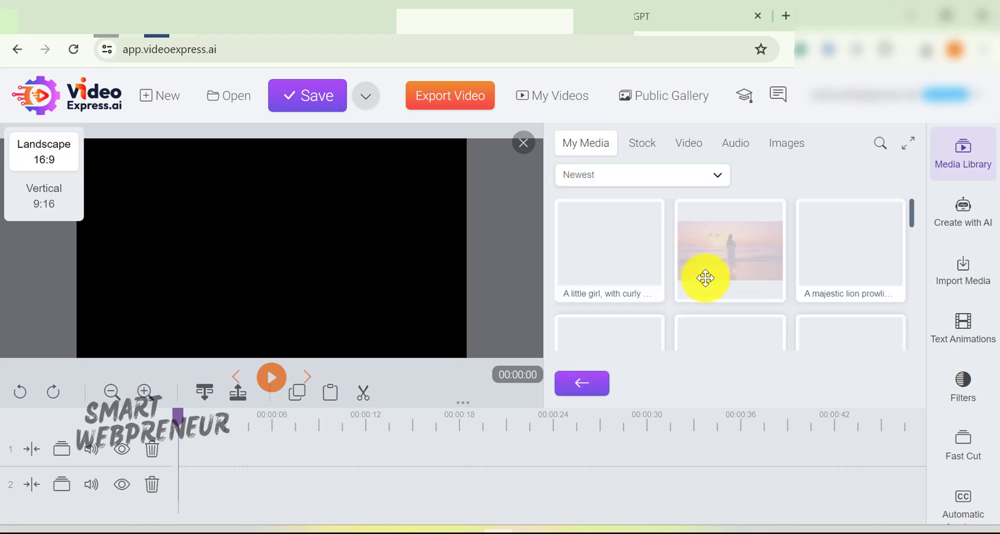
{"action": "right_click", "coordinate": [607, 251]}
{"action": "left_click", "coordinate": [647, 258]}
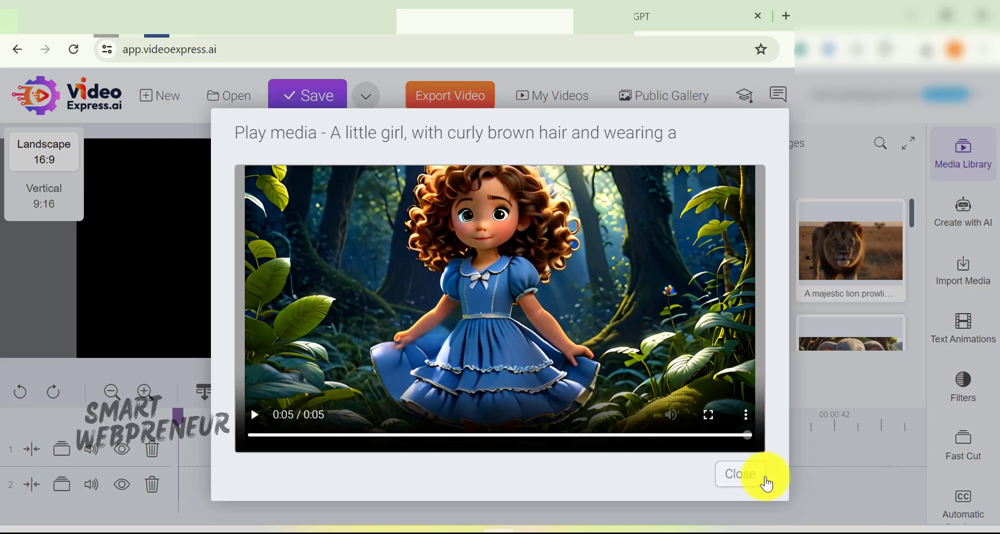
{"action": "left_click", "coordinate": [747, 474]}
{"action": "right_click", "coordinate": [712, 241]}
{"action": "left_click", "coordinate": [736, 259]}
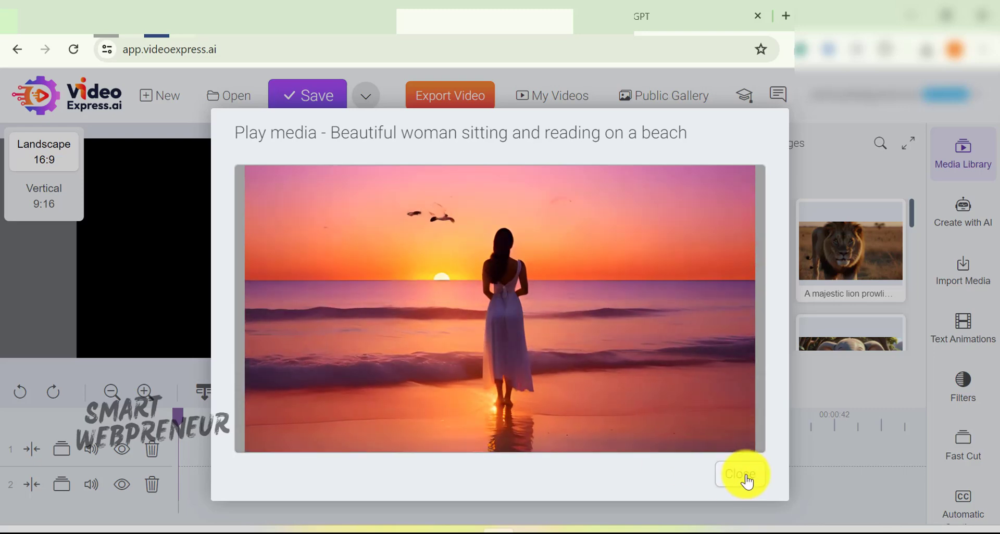
{"action": "left_click", "coordinate": [746, 475]}
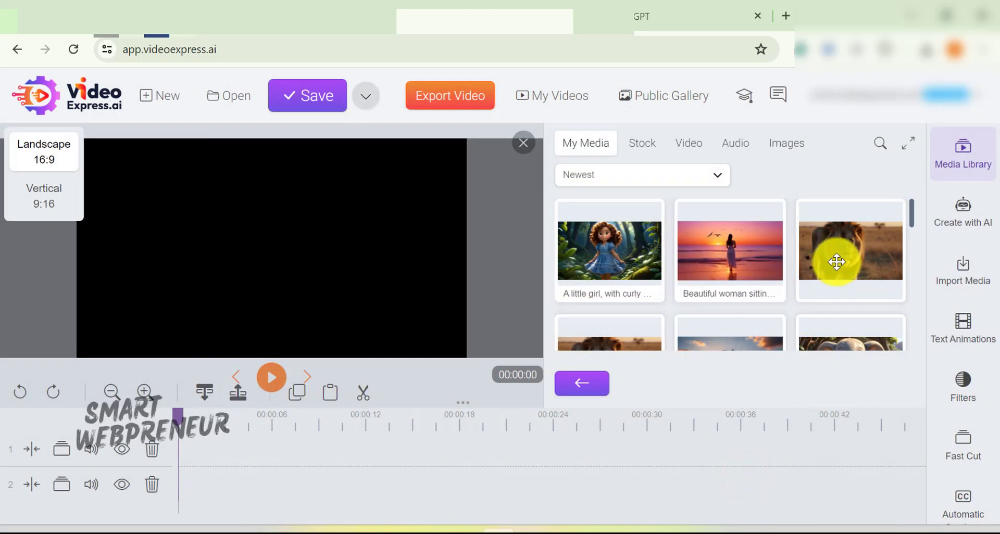
Step: Preview the beautiful sunrise and playful baby elephant videos
{"action": "scroll", "coordinate": [747, 291], "scroll_direction": "down", "scroll_amount": 2}
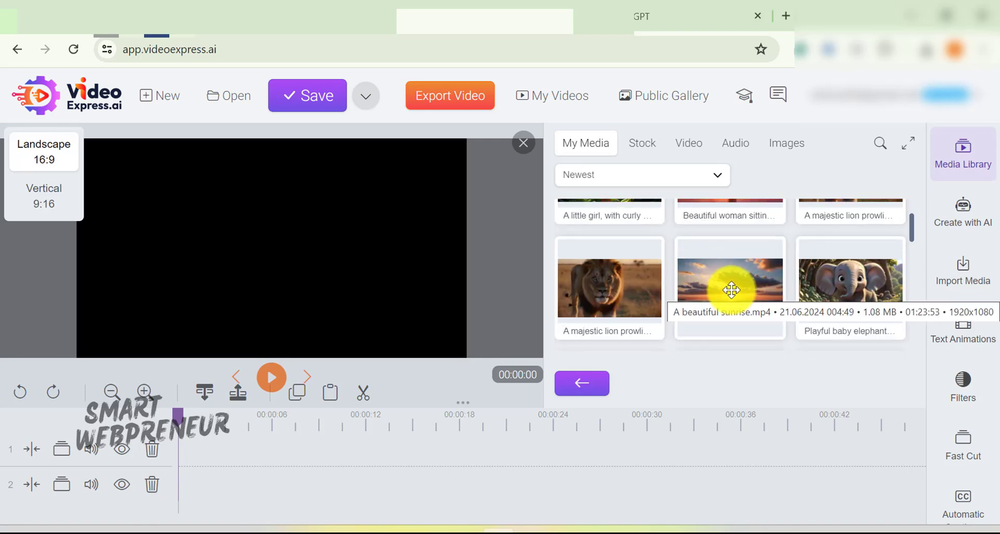
{"action": "right_click", "coordinate": [730, 288]}
{"action": "left_click", "coordinate": [775, 265]}
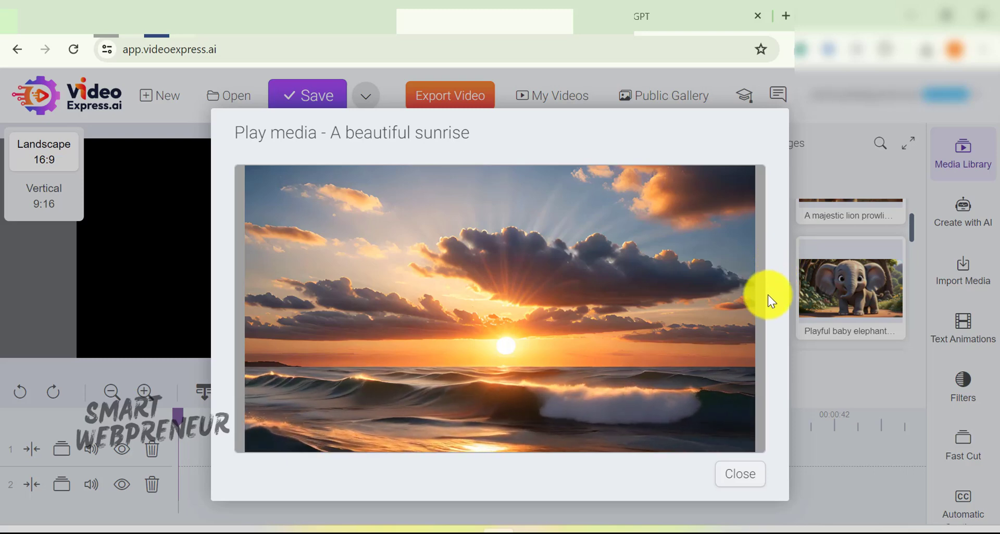
{"action": "left_click", "coordinate": [742, 473]}
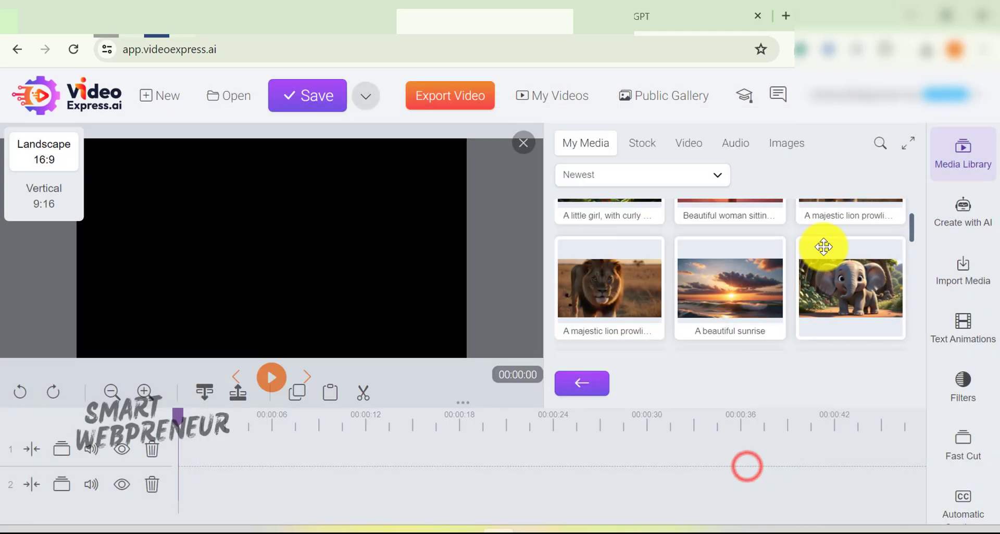
{"action": "right_click", "coordinate": [834, 286]}
{"action": "left_click", "coordinate": [865, 258]}
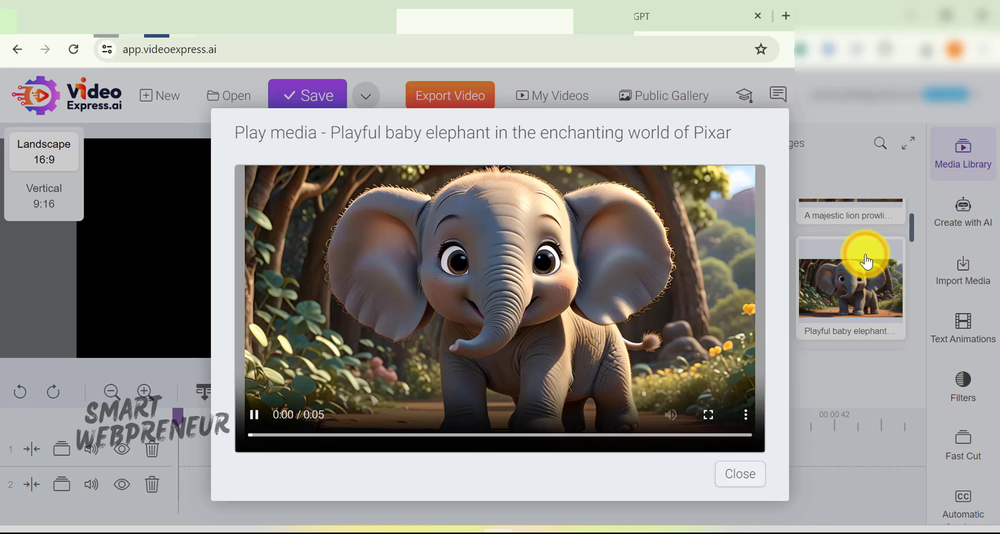
{"action": "left_click", "coordinate": [740, 474]}
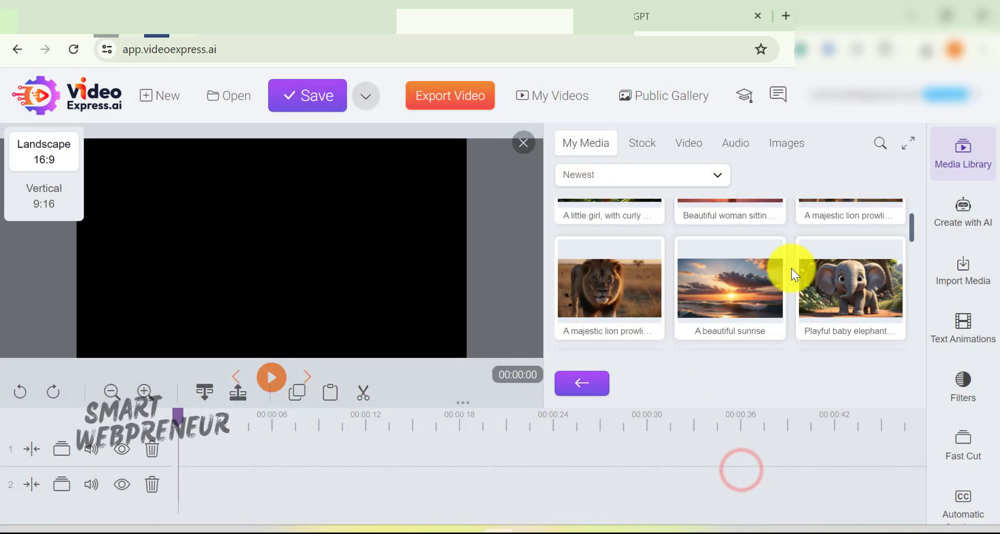
Step: Line up the girl, beach sunset and baby elephant clips on track 1, play them, then open Create with AI
{"action": "scroll", "coordinate": [789, 266], "scroll_direction": "up", "scroll_amount": 2}
{"action": "mouse_move", "coordinate": [625, 251]}
{"action": "left_mouse_down"}
{"action": "mouse_move", "coordinate": [204, 443]}
{"action": "mouse_move", "coordinate": [219, 443]}
{"action": "left_mouse_up"}
{"action": "left_click_drag", "start_coordinate": [729, 245], "coordinate": [323, 446]}
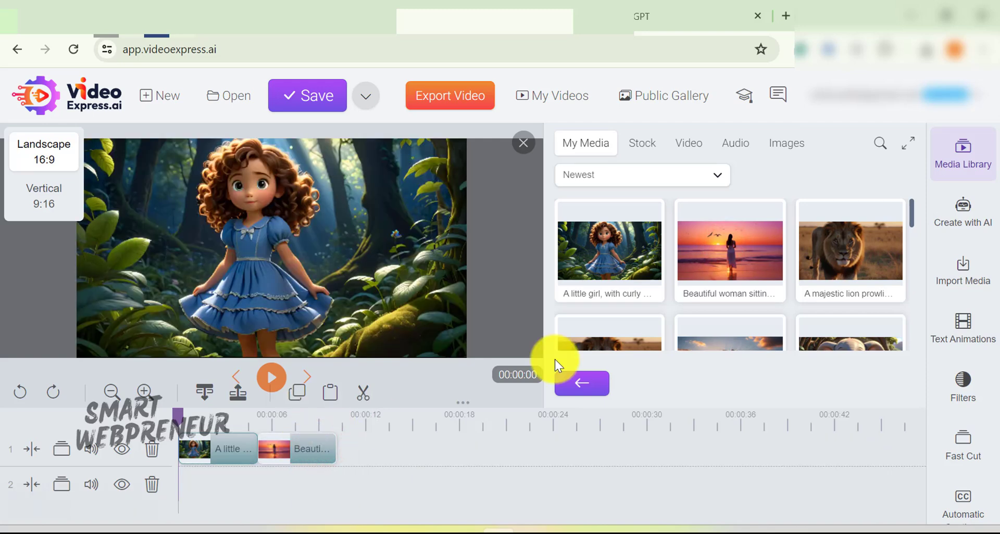
{"action": "scroll", "coordinate": [842, 289], "scroll_direction": "down", "scroll_amount": 2}
{"action": "left_click_drag", "start_coordinate": [842, 289], "coordinate": [386, 445]}
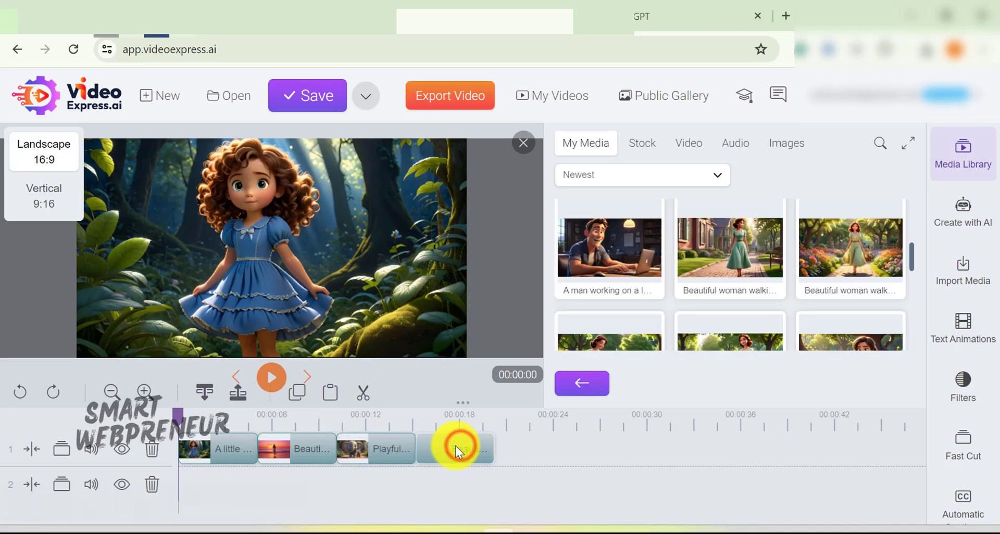
{"action": "left_click", "coordinate": [271, 377]}
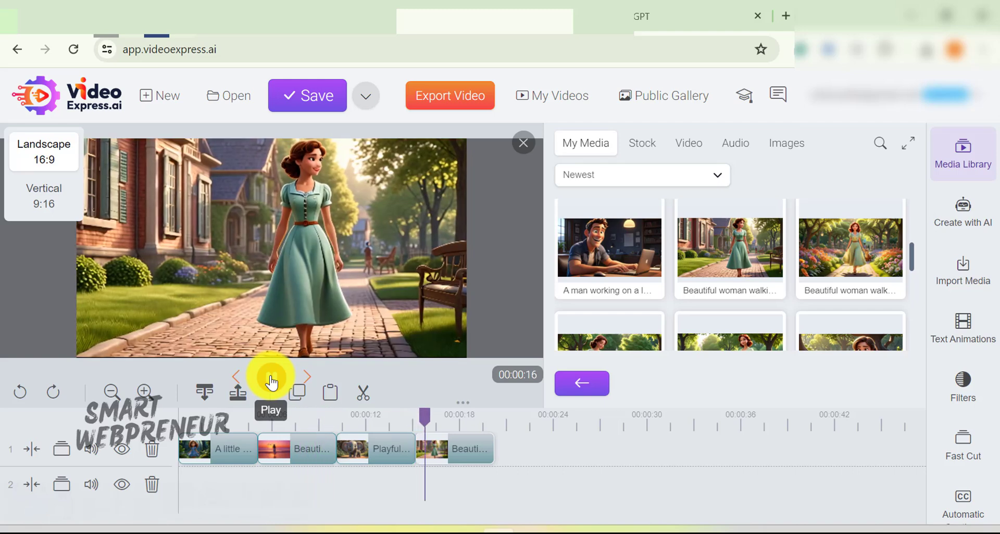
{"action": "left_click", "coordinate": [970, 209]}
{"action": "left_click", "coordinate": [870, 285]}
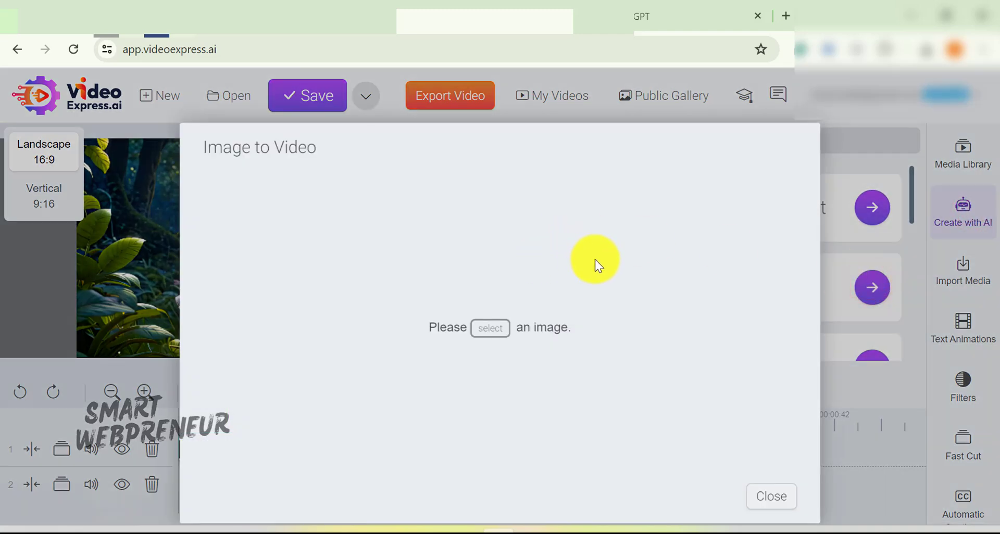
{"action": "left_click", "coordinate": [492, 329]}
{"action": "left_click", "coordinate": [489, 329]}
{"action": "scroll", "coordinate": [623, 442], "scroll_direction": "down", "scroll_amount": 2}
{"action": "left_click", "coordinate": [625, 416]}
{"action": "left_click", "coordinate": [598, 498]}
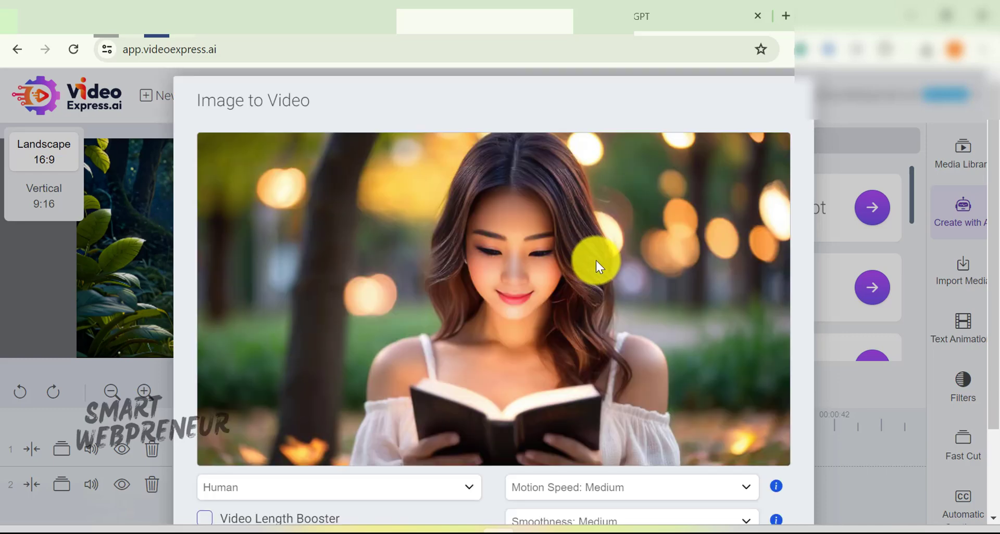
{"action": "scroll", "coordinate": [596, 260], "scroll_direction": "down", "scroll_amount": 2}
{"action": "left_click", "coordinate": [440, 375]}
{"action": "left_click", "coordinate": [204, 410]}
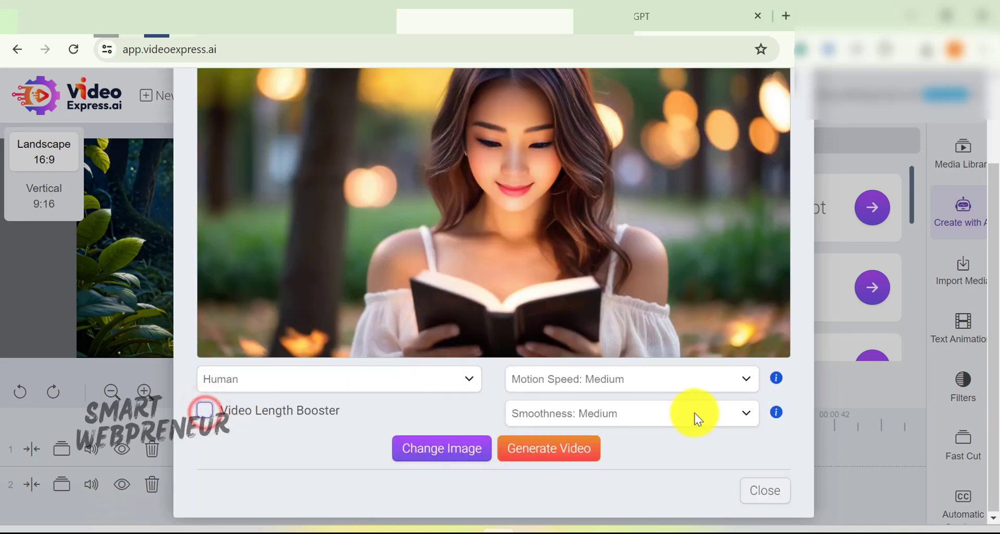
{"action": "scroll", "coordinate": [585, 350], "scroll_direction": "up", "scroll_amount": 2}
{"action": "scroll", "coordinate": [677, 427], "scroll_direction": "down", "scroll_amount": 2}
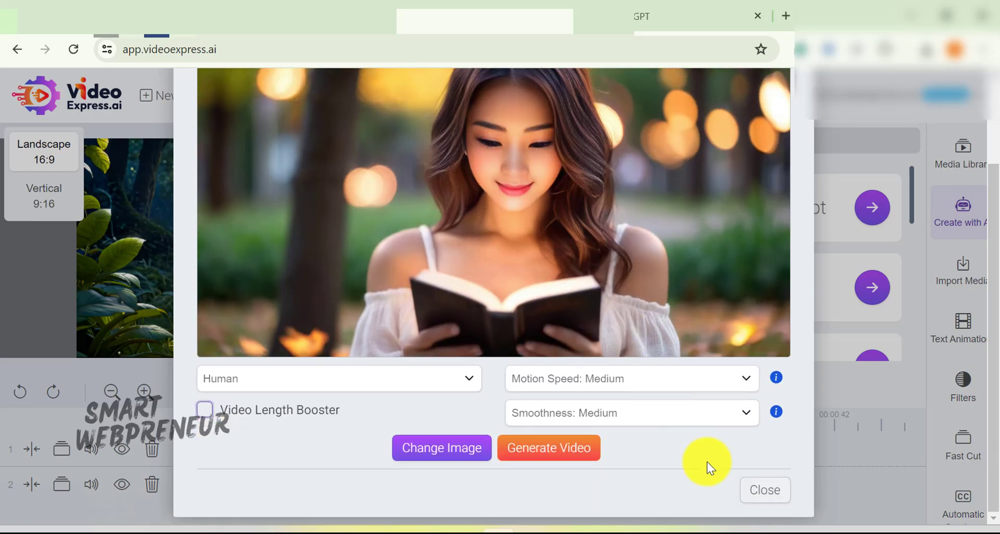
{"action": "left_click", "coordinate": [766, 492]}
{"action": "scroll", "coordinate": [750, 271], "scroll_direction": "down", "scroll_amount": 2}
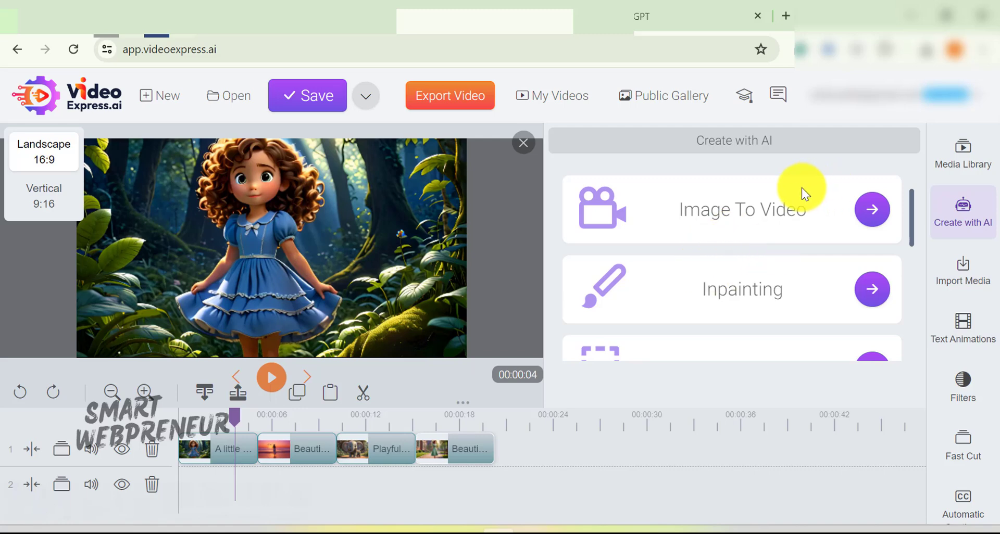
{"action": "scroll", "coordinate": [802, 189], "scroll_direction": "down", "scroll_amount": 2}
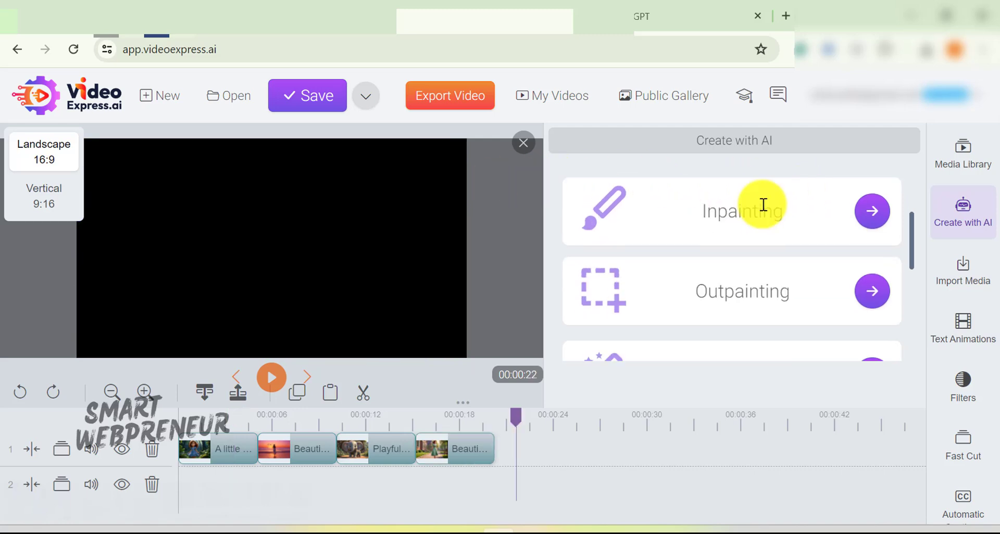
Step: Load the girl-reading-on-the-grass picture from My AI Images into the Inpainting tool
{"action": "left_click", "coordinate": [880, 217]}
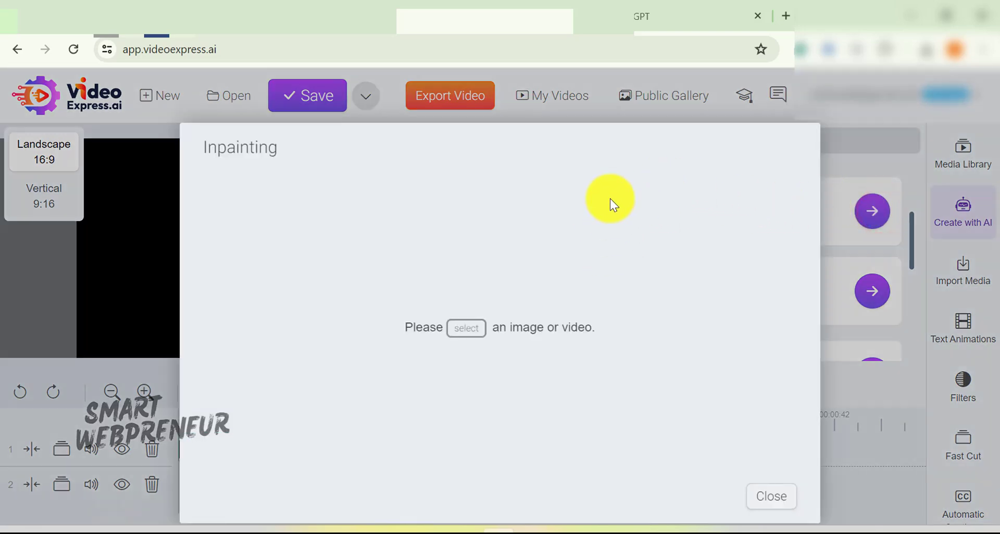
{"action": "left_click", "coordinate": [471, 328]}
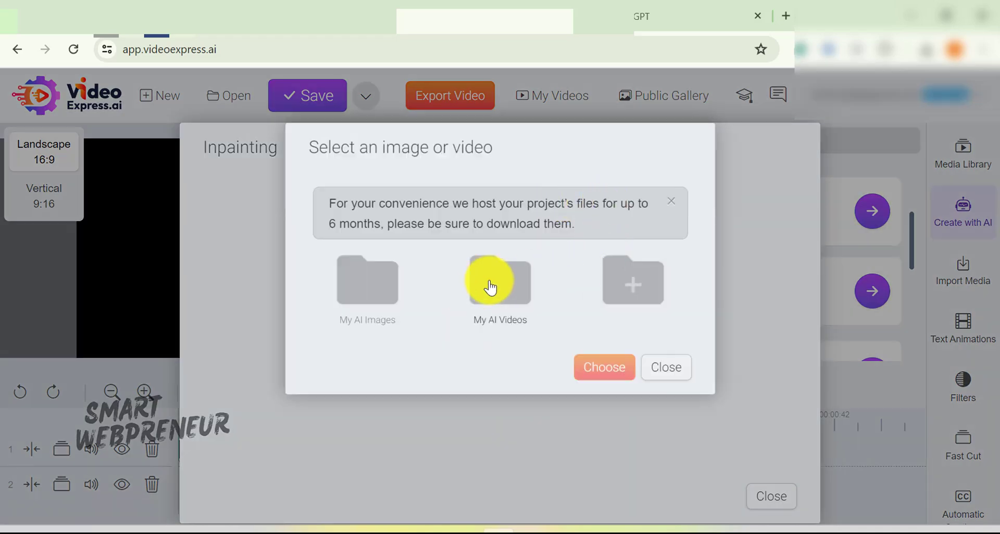
{"action": "left_click", "coordinate": [379, 301]}
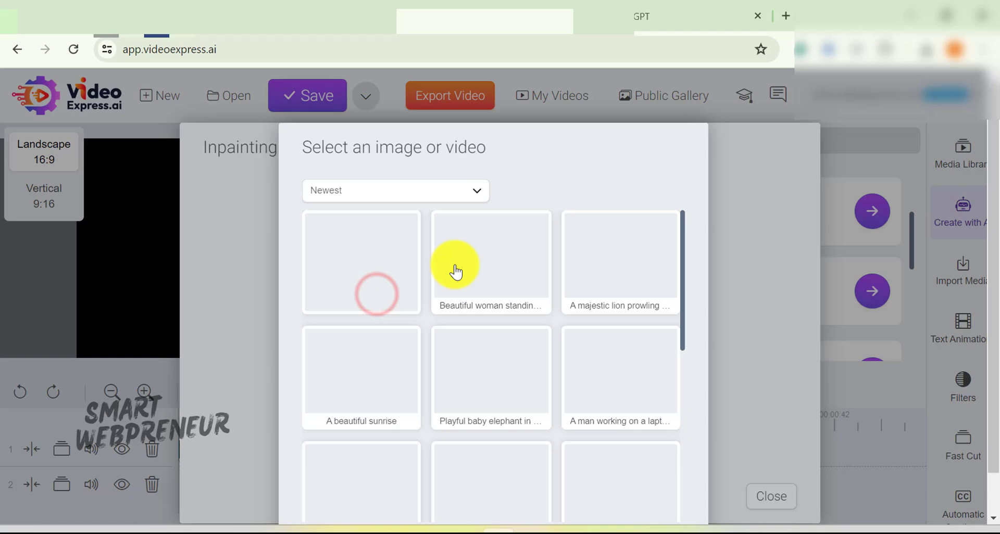
{"action": "scroll", "coordinate": [516, 333], "scroll_direction": "down", "scroll_amount": 2}
{"action": "scroll", "coordinate": [558, 312], "scroll_direction": "down", "scroll_amount": 2}
{"action": "scroll", "coordinate": [466, 332], "scroll_direction": "down", "scroll_amount": 2}
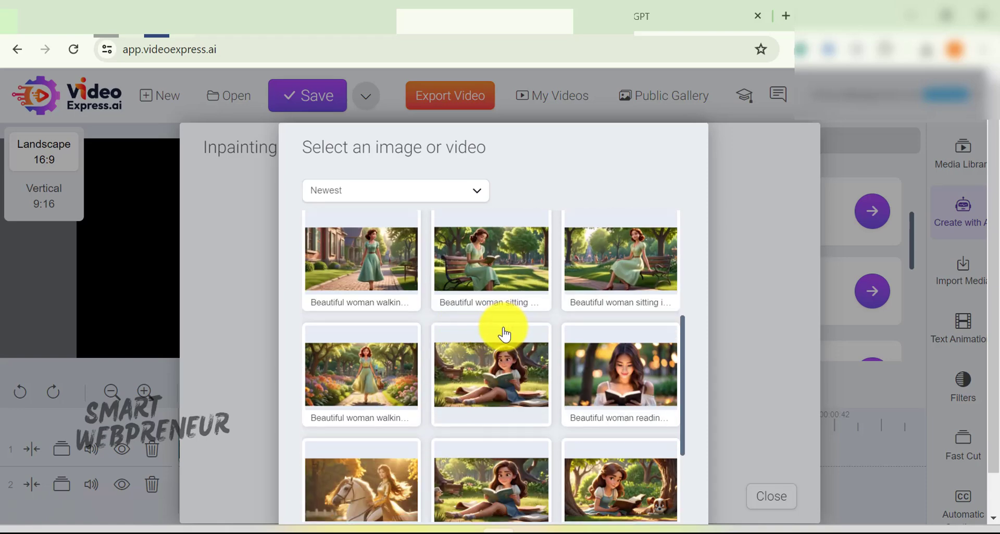
{"action": "scroll", "coordinate": [514, 335], "scroll_direction": "down", "scroll_amount": 2}
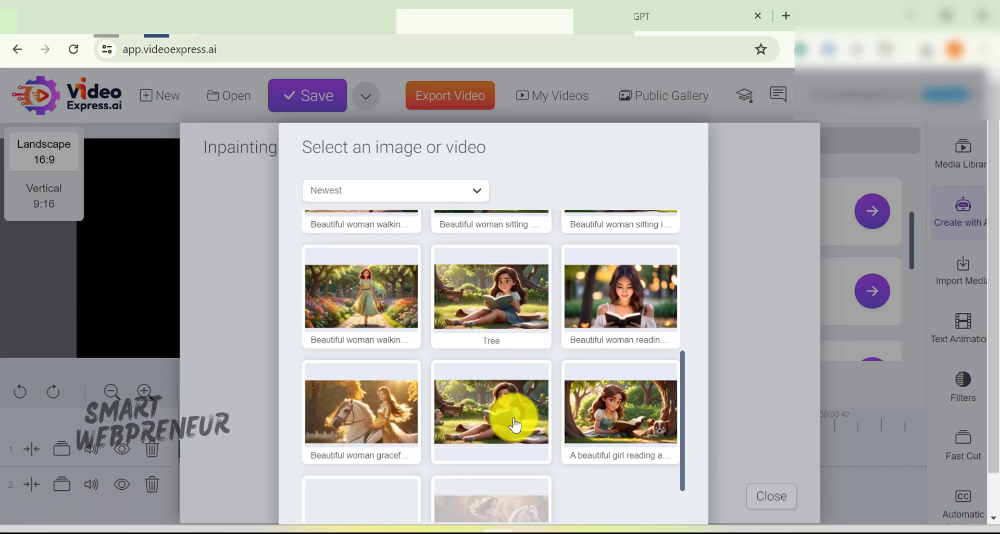
{"action": "left_click", "coordinate": [514, 425]}
{"action": "scroll", "coordinate": [610, 417], "scroll_direction": "down", "scroll_amount": 2}
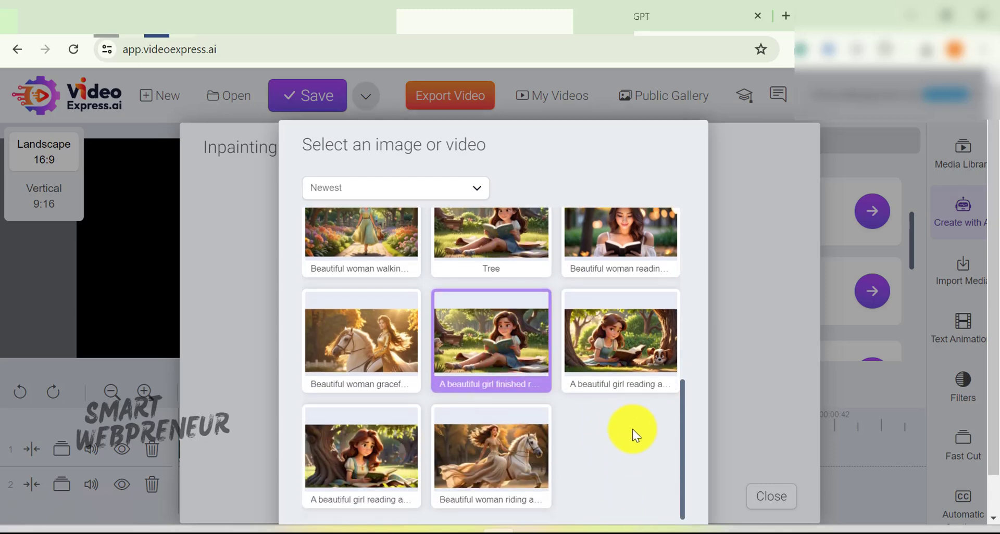
{"action": "scroll", "coordinate": [633, 430], "scroll_direction": "down", "scroll_amount": 1}
{"action": "left_click", "coordinate": [615, 505]}
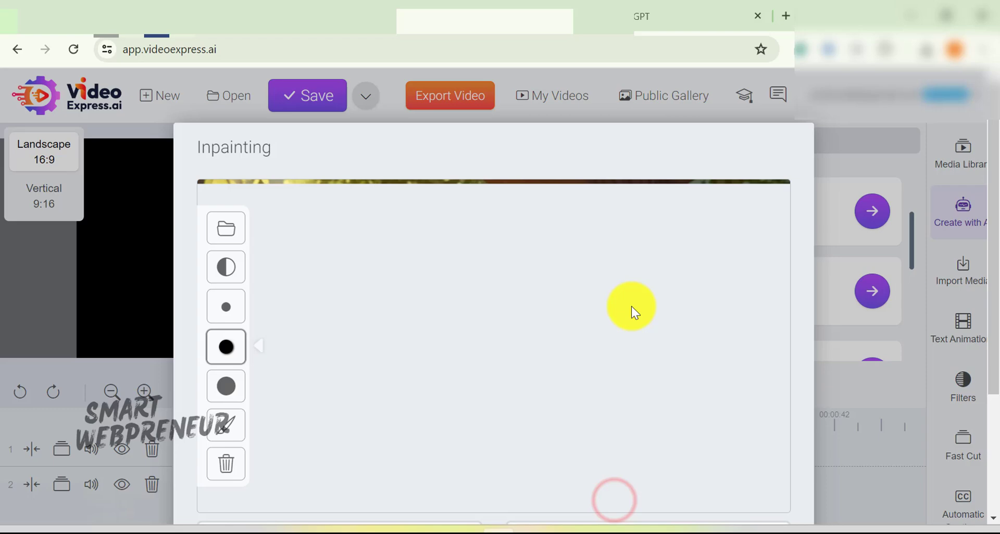
{"action": "scroll", "coordinate": [695, 276], "scroll_direction": "down", "scroll_amount": 2}
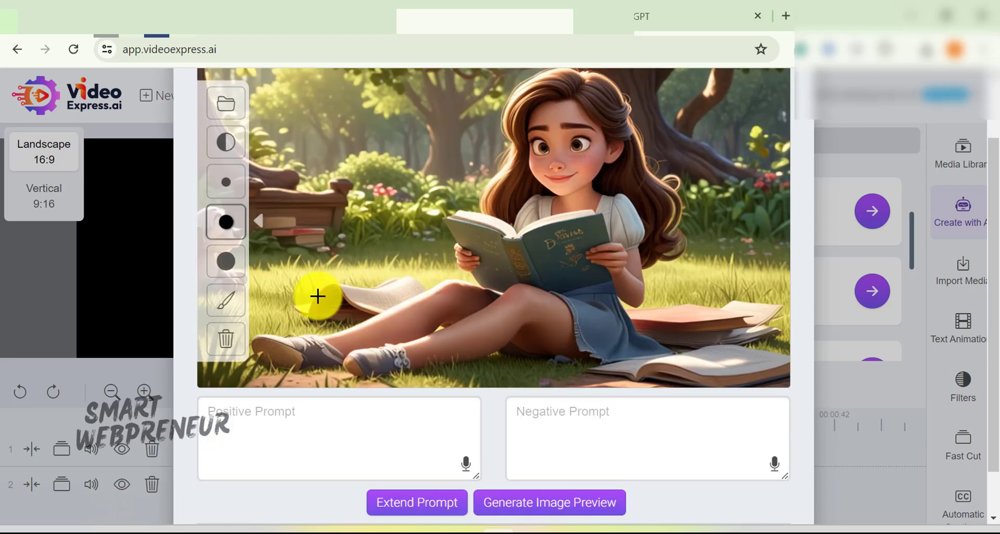
Step: Mask the dog at the left edge with the medium brush and preview it replaced by grass
{"action": "left_click", "coordinate": [224, 229]}
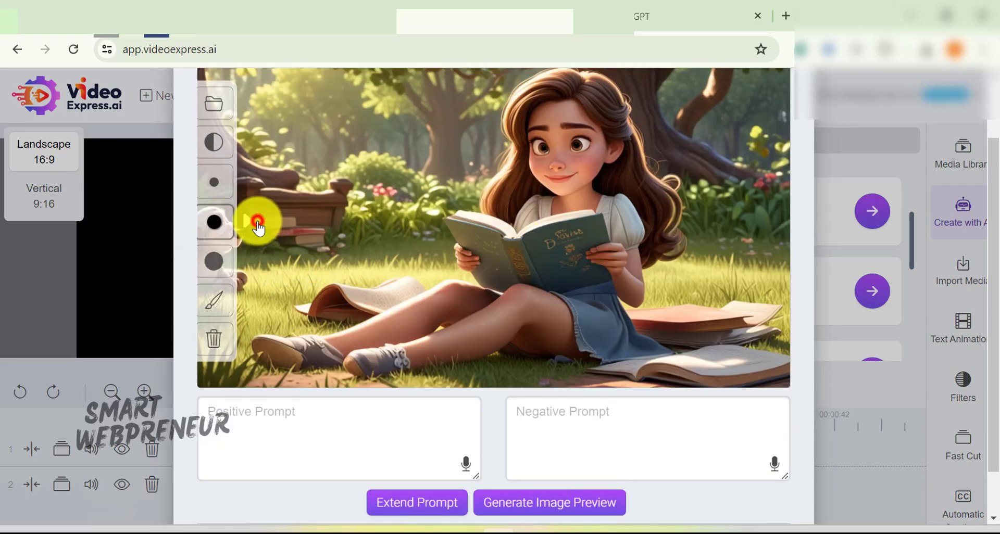
{"action": "mouse_move", "coordinate": [204, 205]}
{"action": "left_mouse_down"}
{"action": "mouse_move", "coordinate": [207, 249]}
{"action": "mouse_move", "coordinate": [231, 269]}
{"action": "mouse_move", "coordinate": [224, 243]}
{"action": "left_mouse_up"}
{"action": "left_click", "coordinate": [290, 415]}
{"action": "type", "text": "grass"}
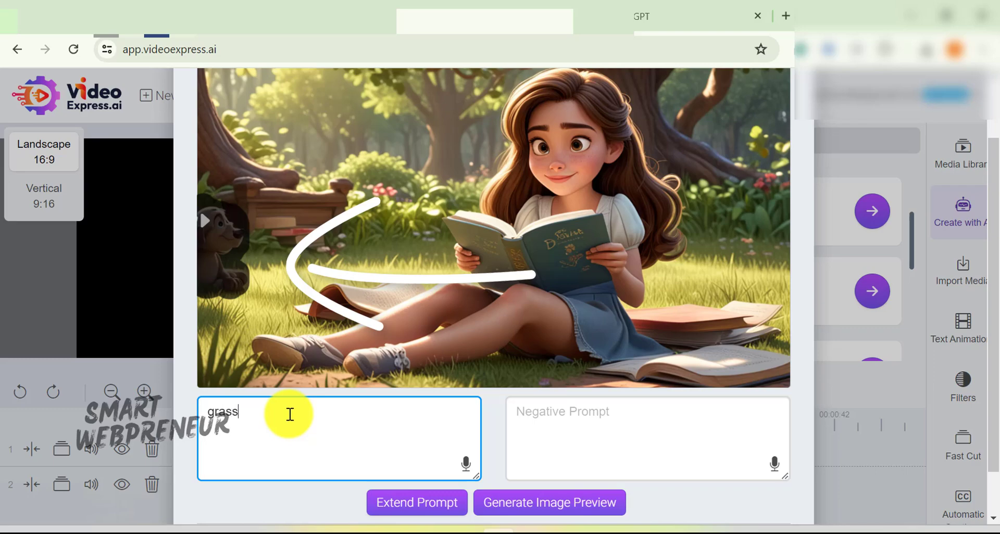
{"action": "left_click", "coordinate": [561, 504]}
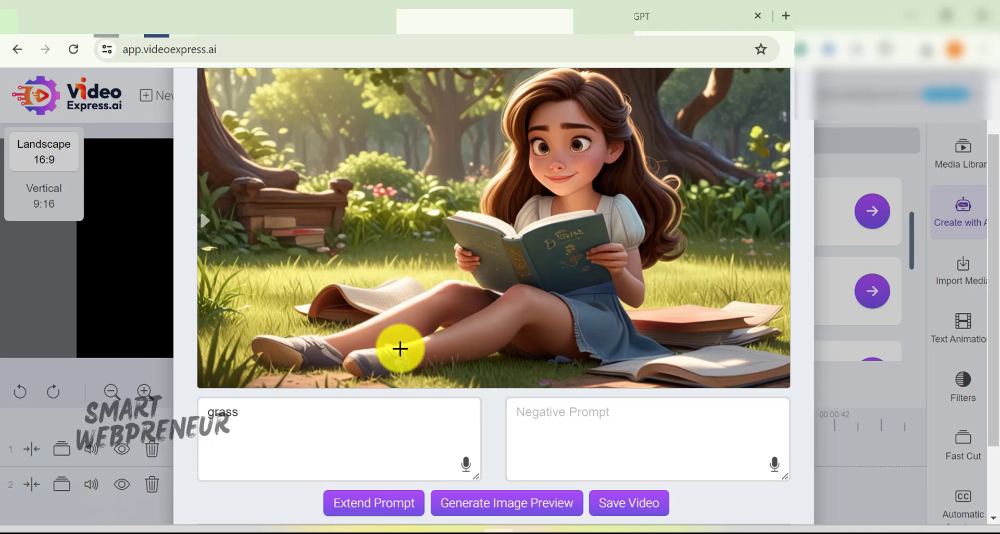
{"action": "key", "text": "Escape"}
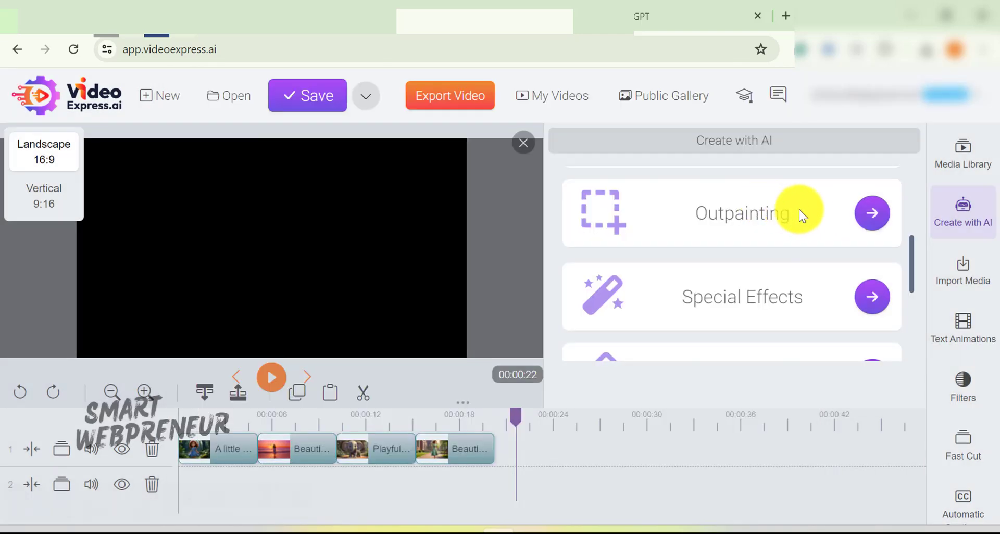
{"action": "left_click", "coordinate": [880, 308]}
{"action": "left_click", "coordinate": [770, 497]}
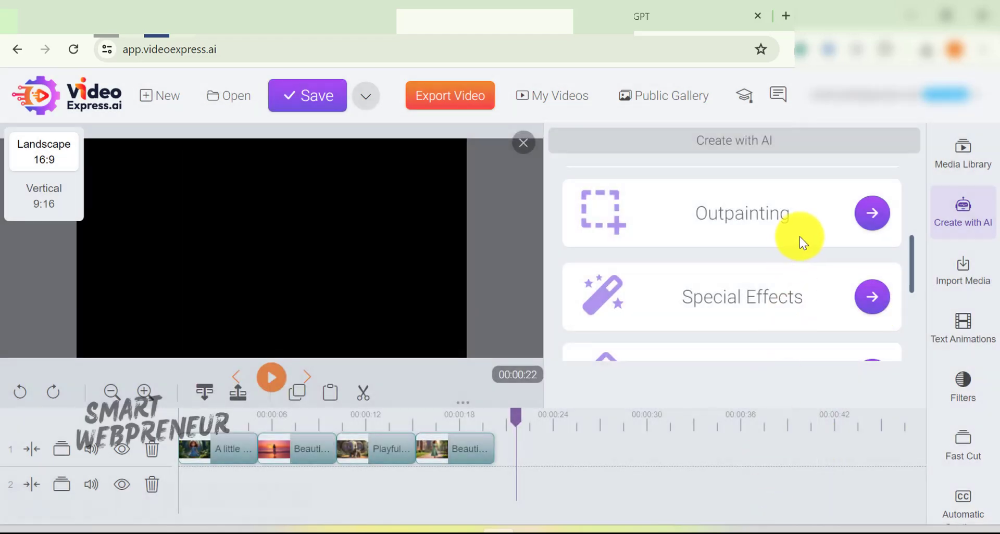
{"action": "scroll", "coordinate": [807, 235], "scroll_direction": "down", "scroll_amount": 2}
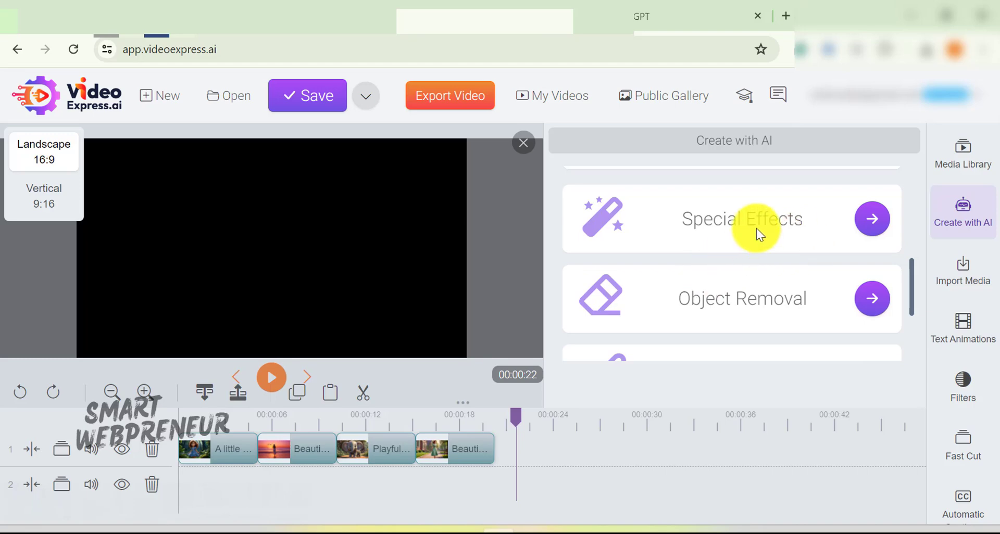
{"action": "left_click", "coordinate": [875, 299]}
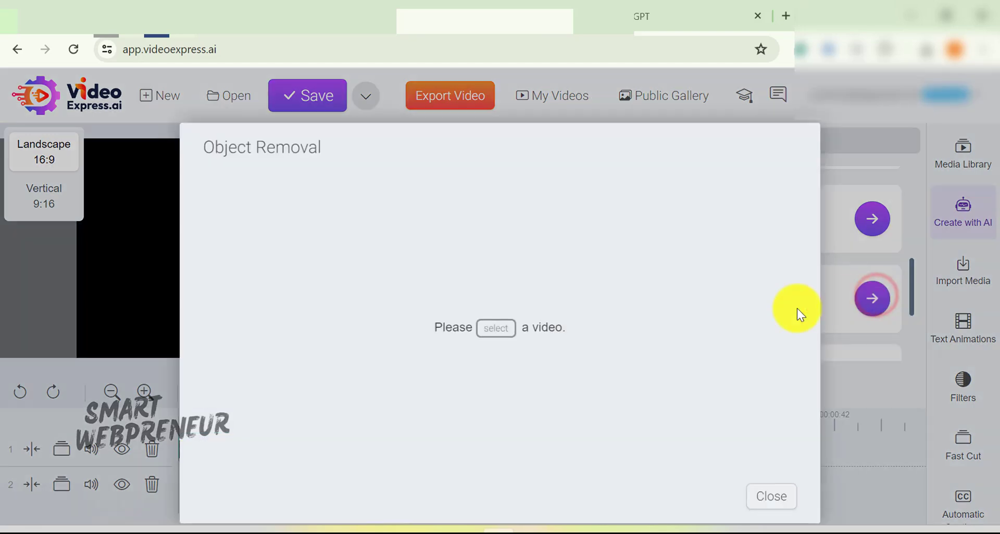
{"action": "left_click", "coordinate": [496, 327]}
{"action": "scroll", "coordinate": [685, 477], "scroll_direction": "down", "scroll_amount": 1}
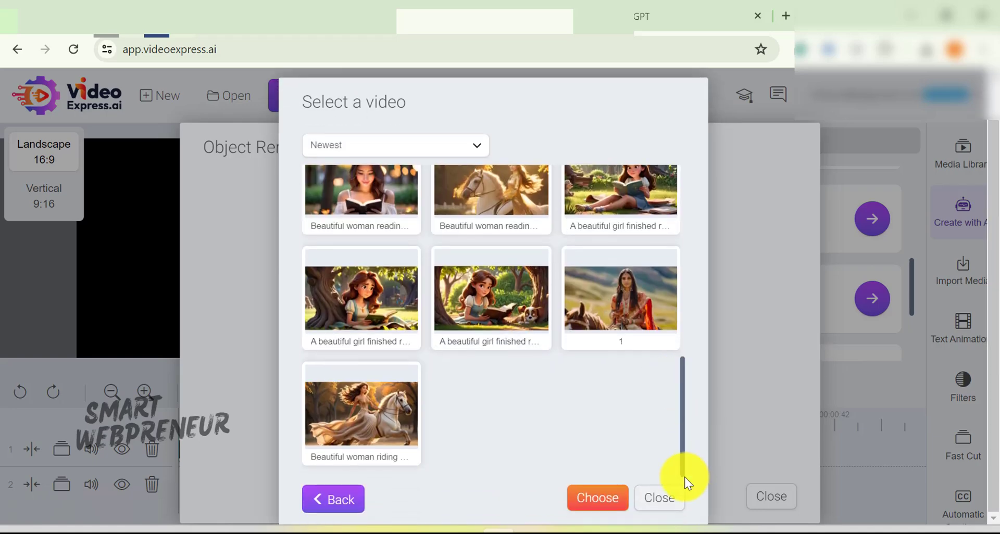
{"action": "left_click", "coordinate": [616, 500]}
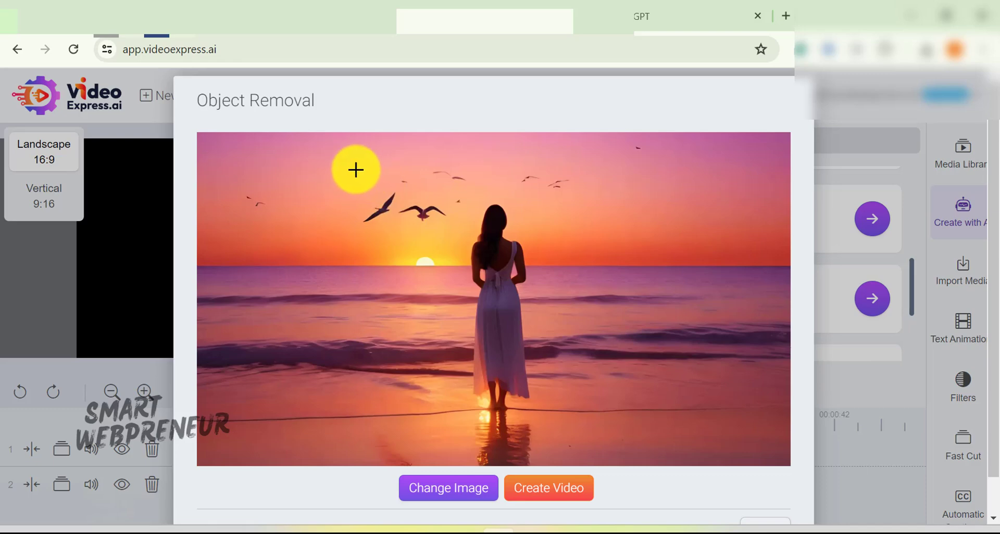
{"action": "mouse_move", "coordinate": [349, 169]}
{"action": "left_mouse_down"}
{"action": "mouse_move", "coordinate": [513, 211]}
{"action": "mouse_move", "coordinate": [465, 233]}
{"action": "left_mouse_up"}
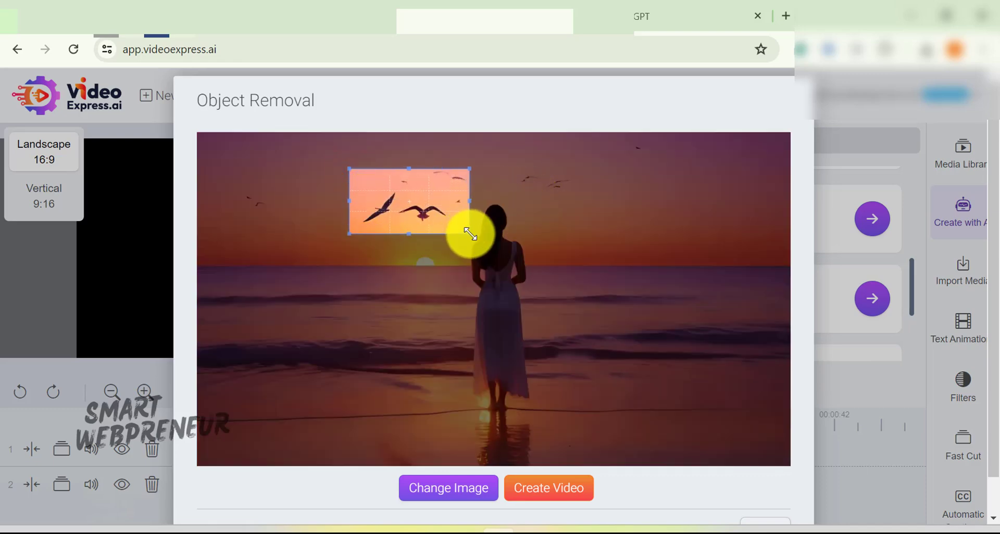
{"action": "scroll", "coordinate": [776, 502], "scroll_direction": "down", "scroll_amount": 1}
{"action": "left_click", "coordinate": [773, 496]}
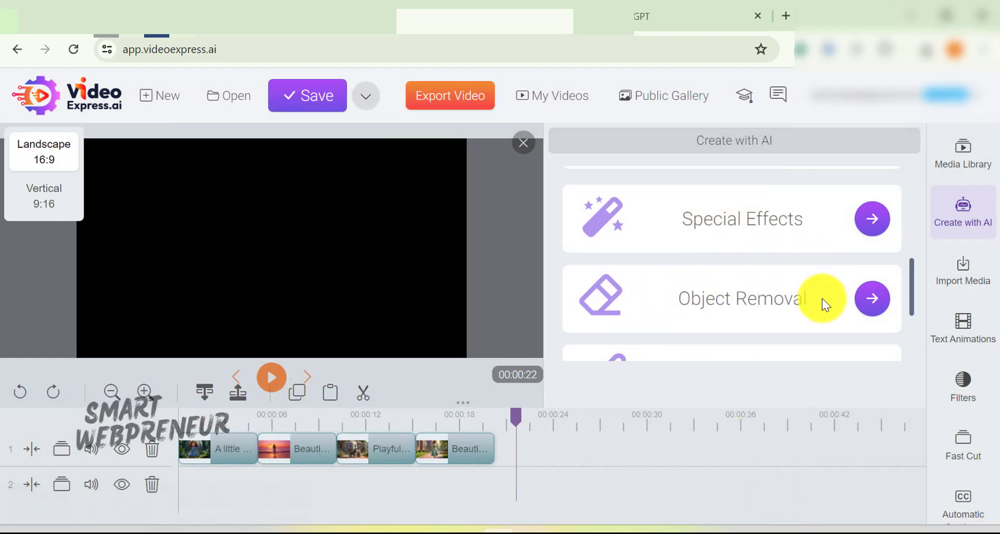
{"action": "scroll", "coordinate": [822, 298], "scroll_direction": "down", "scroll_amount": 2}
{"action": "scroll", "coordinate": [820, 304], "scroll_direction": "down", "scroll_amount": 1}
{"action": "left_click", "coordinate": [873, 230]}
{"action": "left_click", "coordinate": [485, 331]}
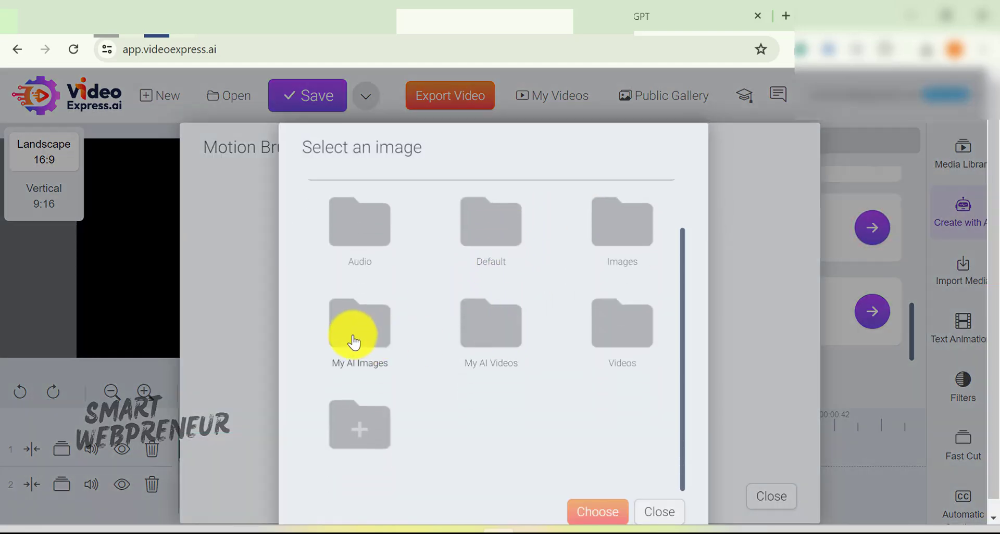
{"action": "left_click", "coordinate": [352, 335]}
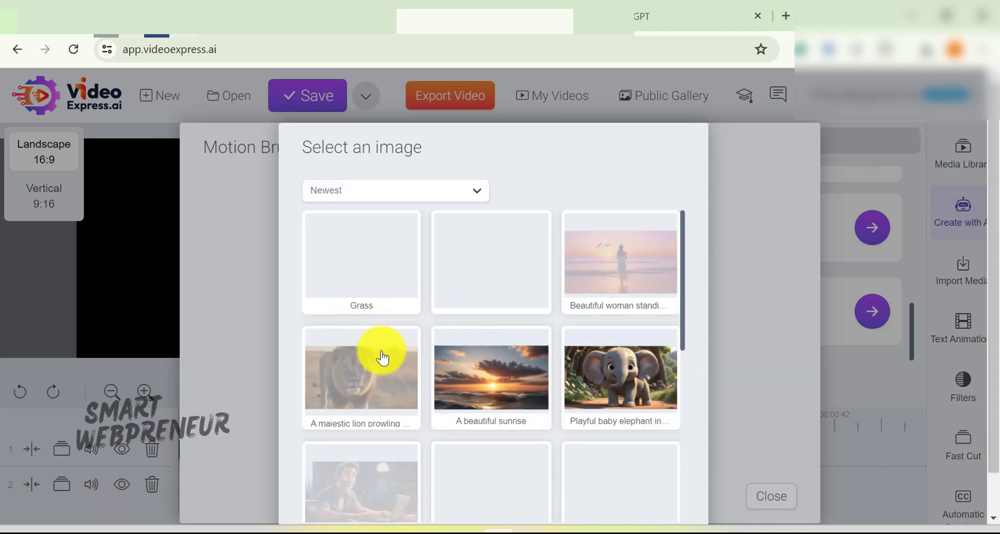
{"action": "left_click", "coordinate": [491, 375]}
{"action": "mouse_move", "coordinate": [524, 254]}
{"action": "left_mouse_down"}
{"action": "mouse_move", "coordinate": [450, 237]}
{"action": "mouse_move", "coordinate": [482, 217]}
{"action": "mouse_move", "coordinate": [467, 223]}
{"action": "mouse_move", "coordinate": [505, 222]}
{"action": "mouse_move", "coordinate": [656, 277]}
{"action": "left_mouse_up"}
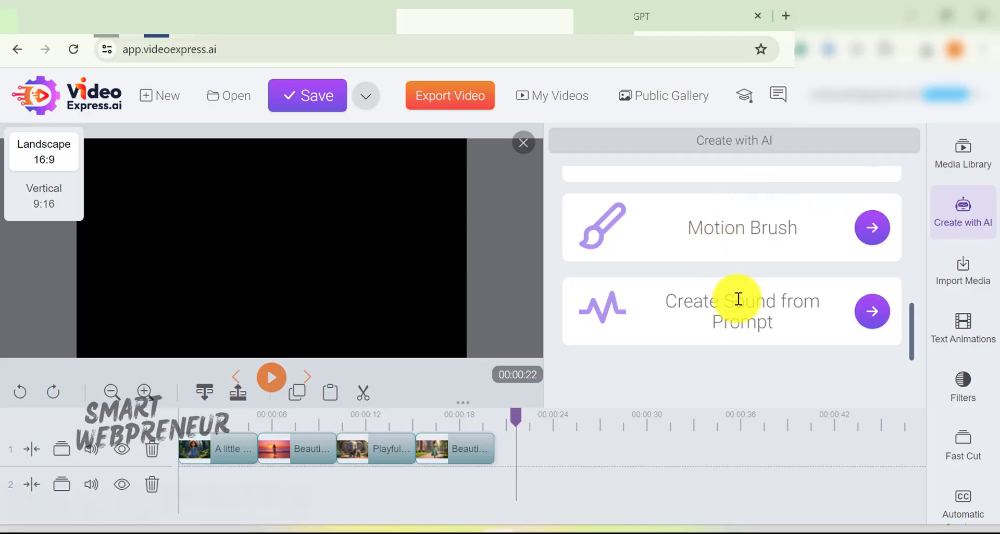
Step: Generate a 4-second sound from the prompt 'the sound waves crashing on a rocky shore'
{"action": "left_click", "coordinate": [872, 312]}
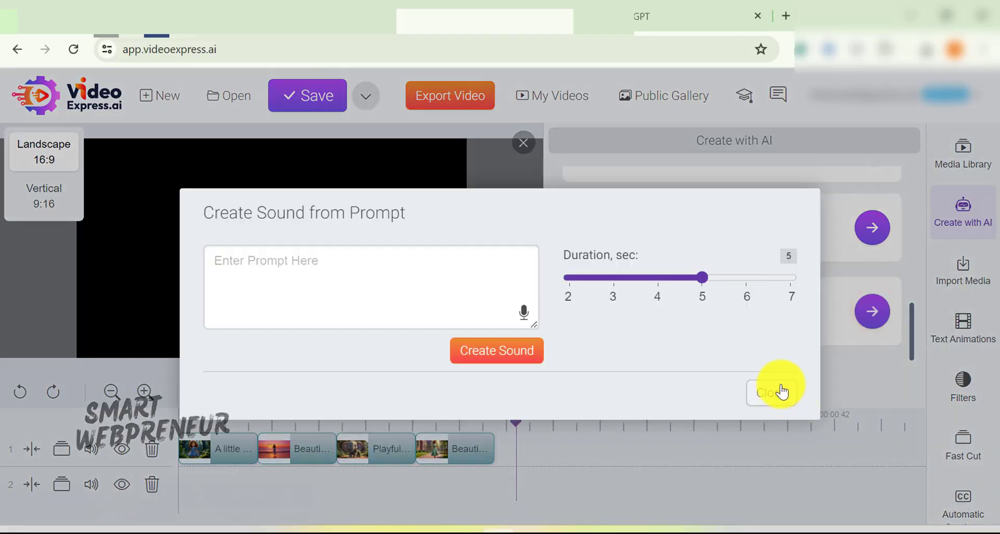
{"action": "left_click", "coordinate": [420, 278]}
{"action": "type", "text": "the sound waves crashing on a rocky shore"}
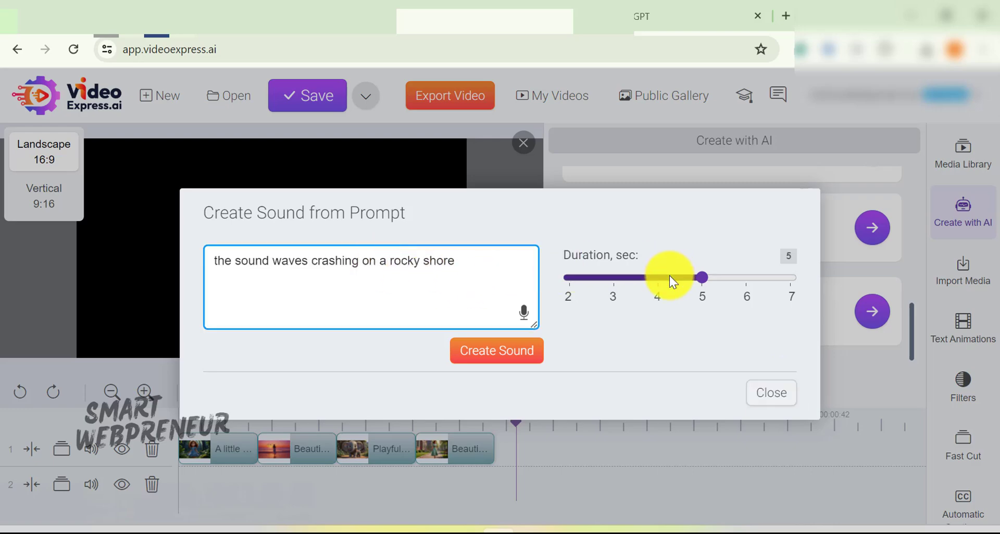
{"action": "left_click", "coordinate": [658, 276]}
{"action": "left_click", "coordinate": [505, 355]}
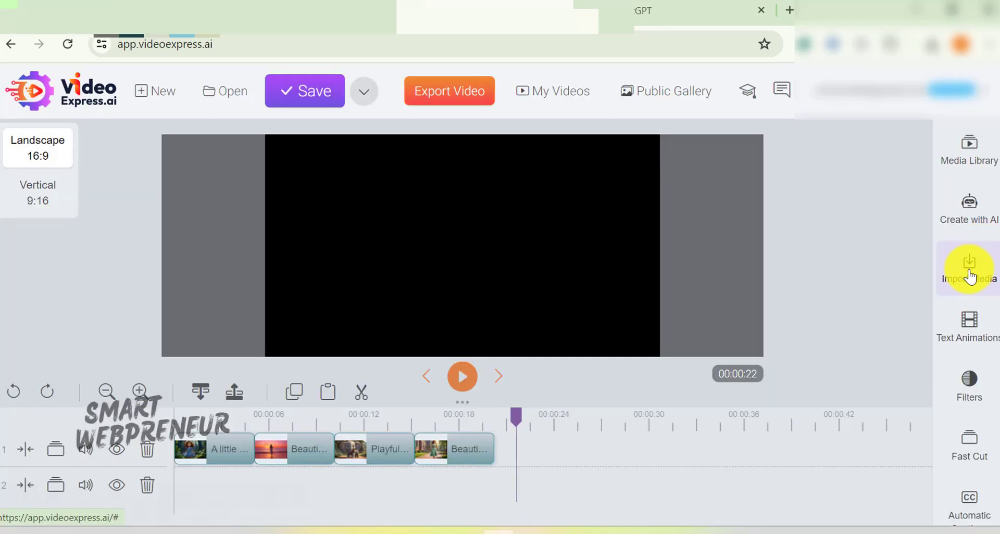
Step: Browse the Import Media and Text Animations options in the side panel
{"action": "left_click", "coordinate": [970, 271]}
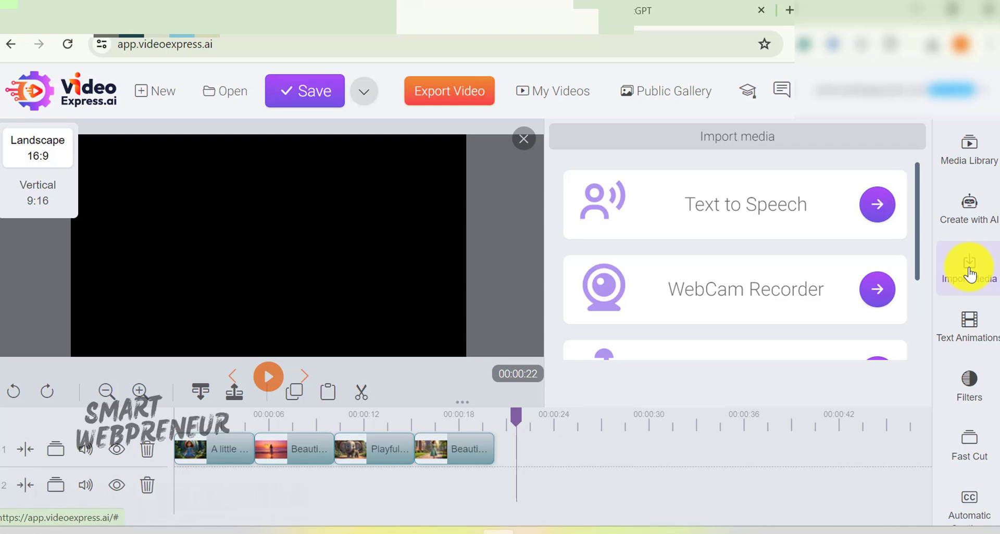
{"action": "scroll", "coordinate": [849, 234], "scroll_direction": "down", "scroll_amount": 3}
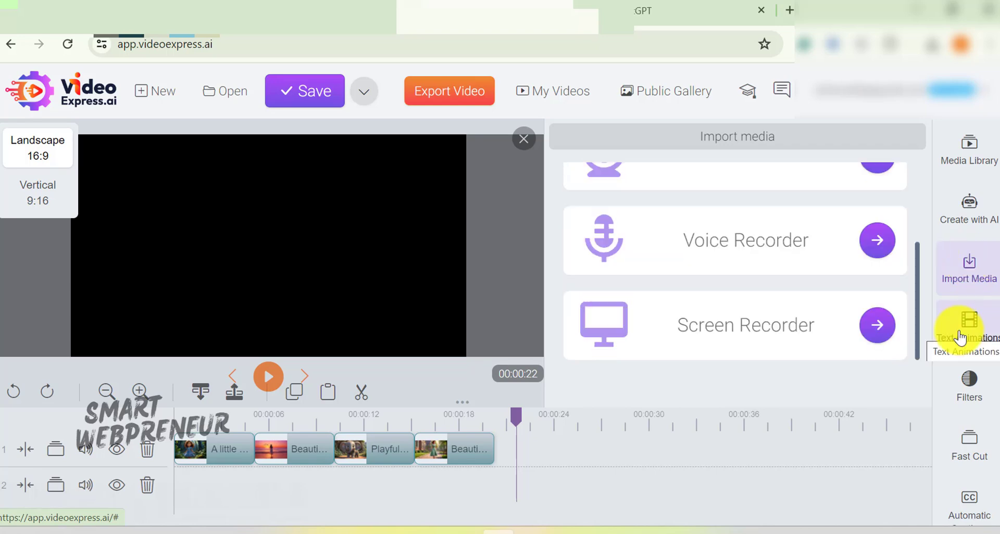
{"action": "left_click", "coordinate": [961, 338]}
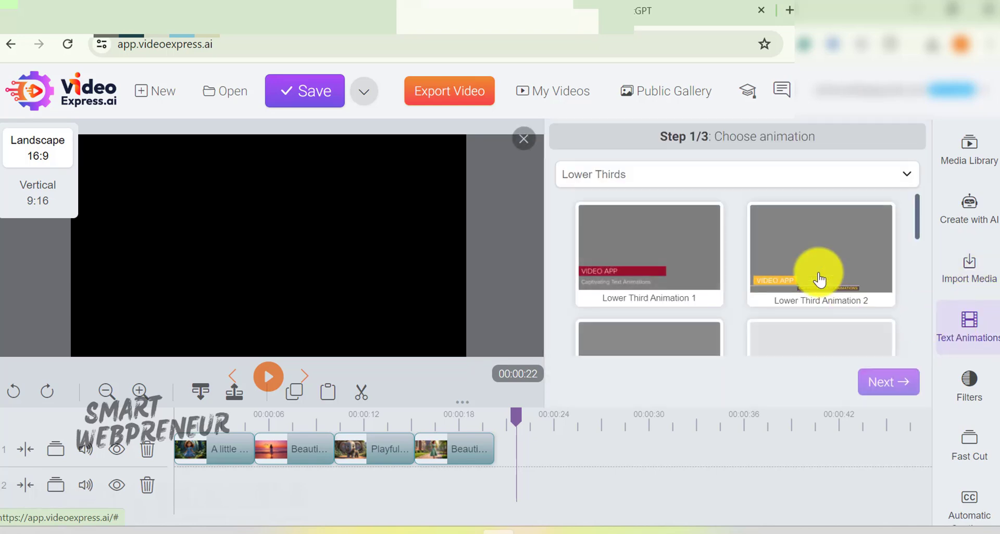
{"action": "scroll", "coordinate": [747, 239], "scroll_direction": "down", "scroll_amount": 2}
{"action": "scroll", "coordinate": [744, 249], "scroll_direction": "down", "scroll_amount": 2}
{"action": "scroll", "coordinate": [734, 245], "scroll_direction": "down", "scroll_amount": 2}
{"action": "scroll", "coordinate": [729, 258], "scroll_direction": "down", "scroll_amount": 2}
{"action": "scroll", "coordinate": [776, 286], "scroll_direction": "down", "scroll_amount": 2}
Step: Enable Zoom-style fast cut transitions between clips on Track #1
{"action": "left_click", "coordinate": [971, 447]}
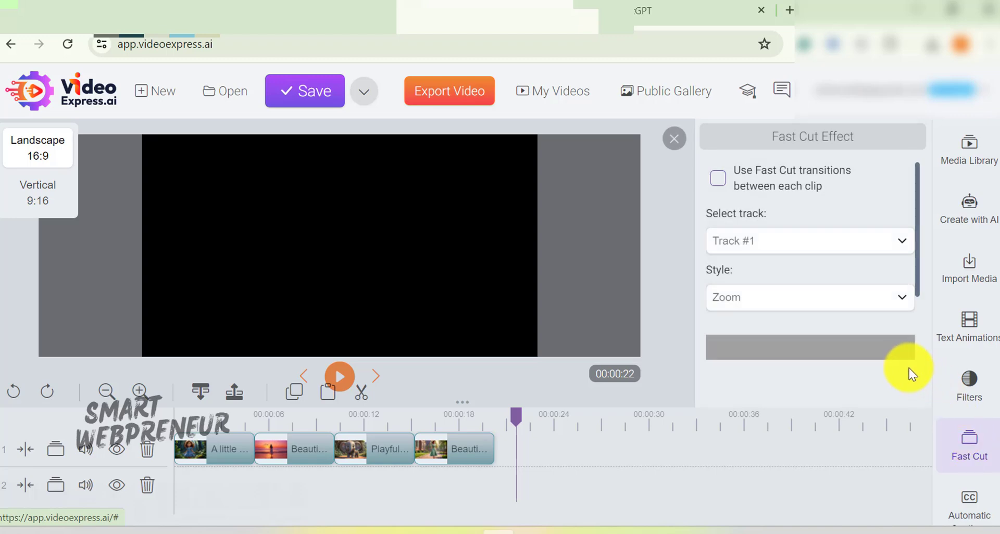
{"action": "left_click", "coordinate": [791, 240]}
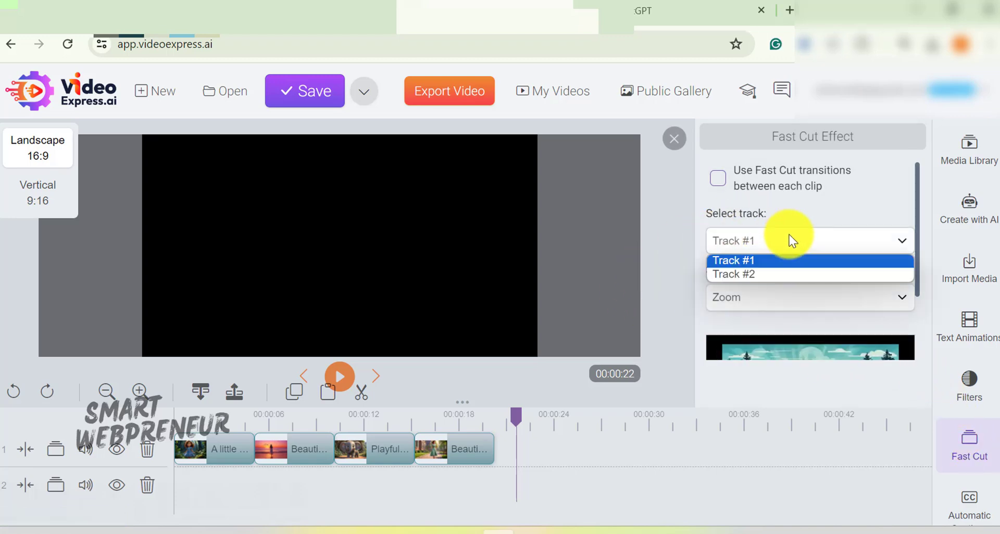
{"action": "left_click", "coordinate": [775, 260]}
{"action": "left_click", "coordinate": [718, 178]}
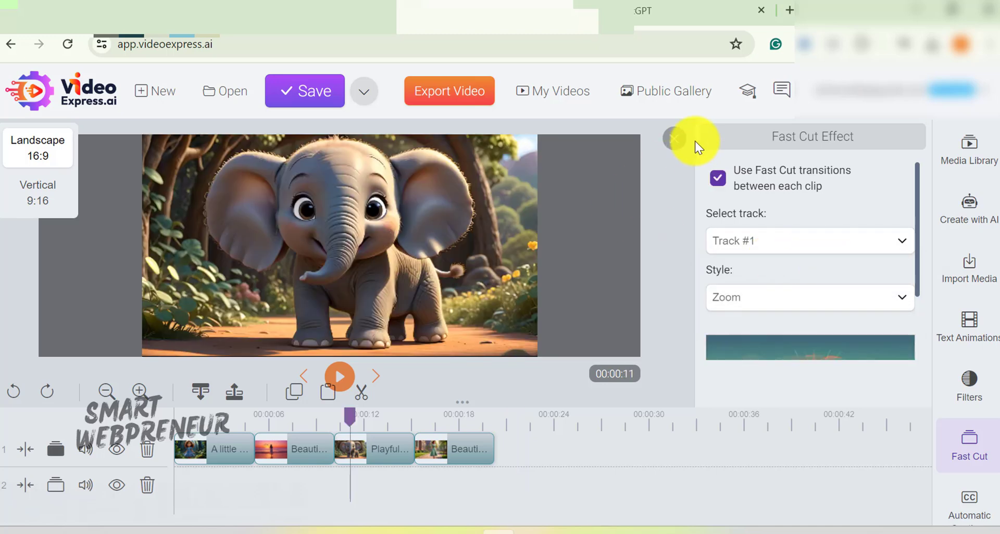
{"action": "left_click", "coordinate": [693, 94]}
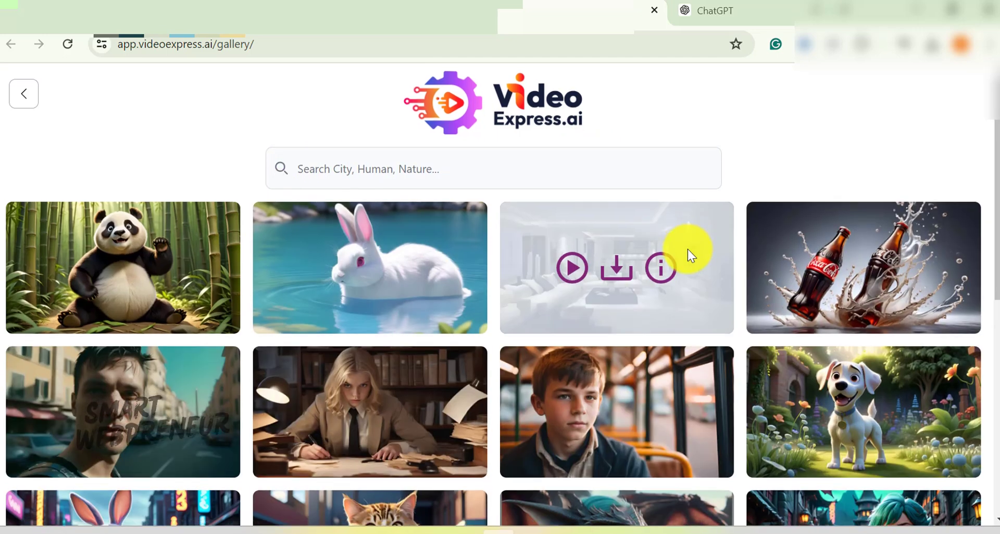
Step: Play the man-in-the-street gallery video and skip ahead through later gallery videos
{"action": "scroll", "coordinate": [688, 249], "scroll_direction": "down", "scroll_amount": 2}
{"action": "mouse_move", "coordinate": [123, 417]}
{"action": "left_click", "coordinate": [79, 333]}
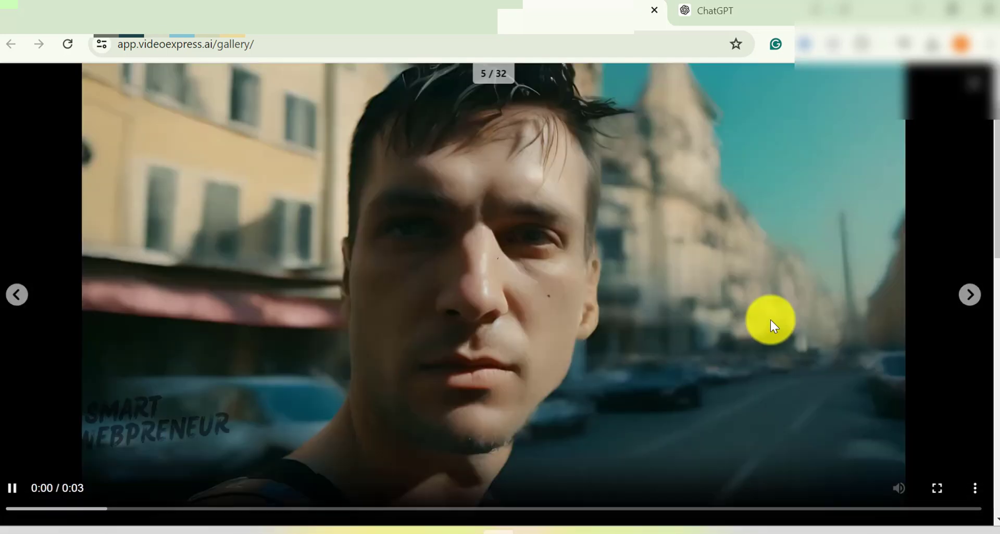
{"action": "key", "text": "Right"}
{"action": "key", "text": "Right"}
{"action": "key", "text": "Right"}
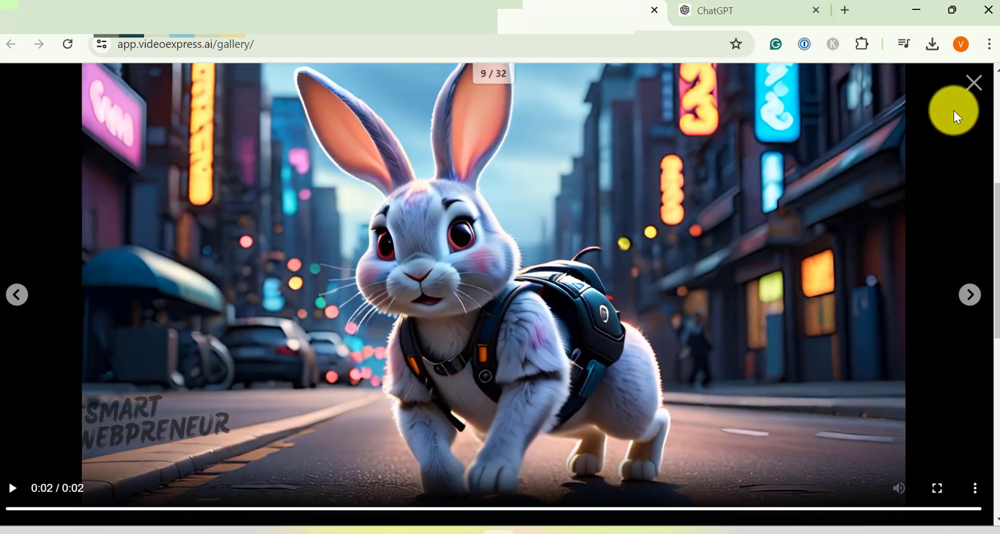
{"action": "left_click", "coordinate": [972, 83]}
Step: Watch another gallery clip, including the boy with the fruit basket, then scroll further down the grid
{"action": "scroll", "coordinate": [573, 239], "scroll_direction": "down", "scroll_amount": 3}
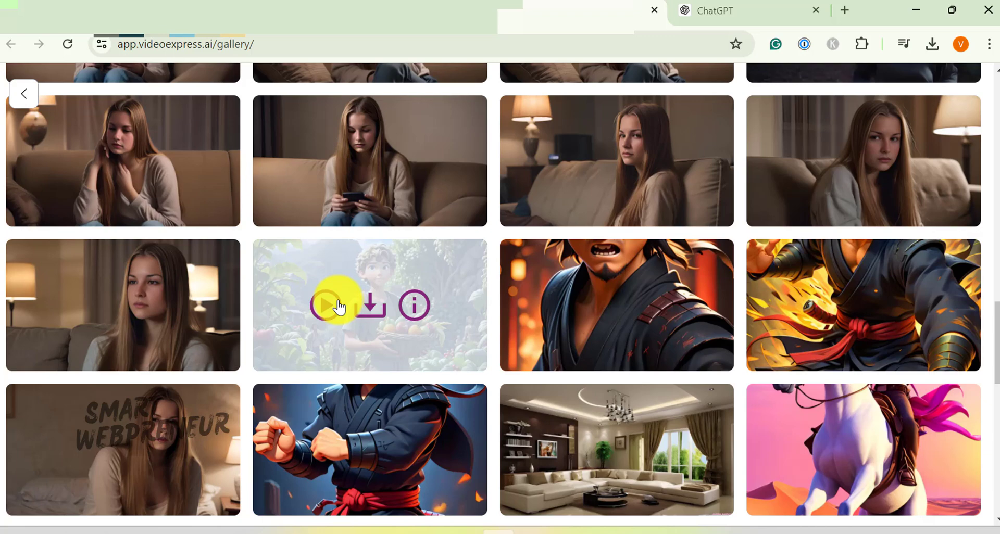
{"action": "left_click", "coordinate": [336, 306]}
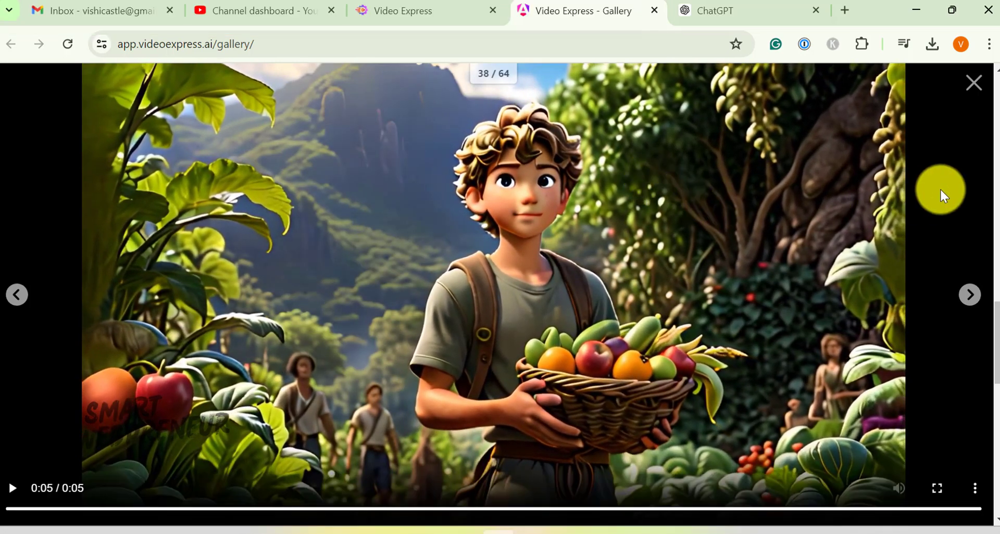
{"action": "left_click", "coordinate": [969, 89]}
{"action": "scroll", "coordinate": [677, 260], "scroll_direction": "down", "scroll_amount": 5}
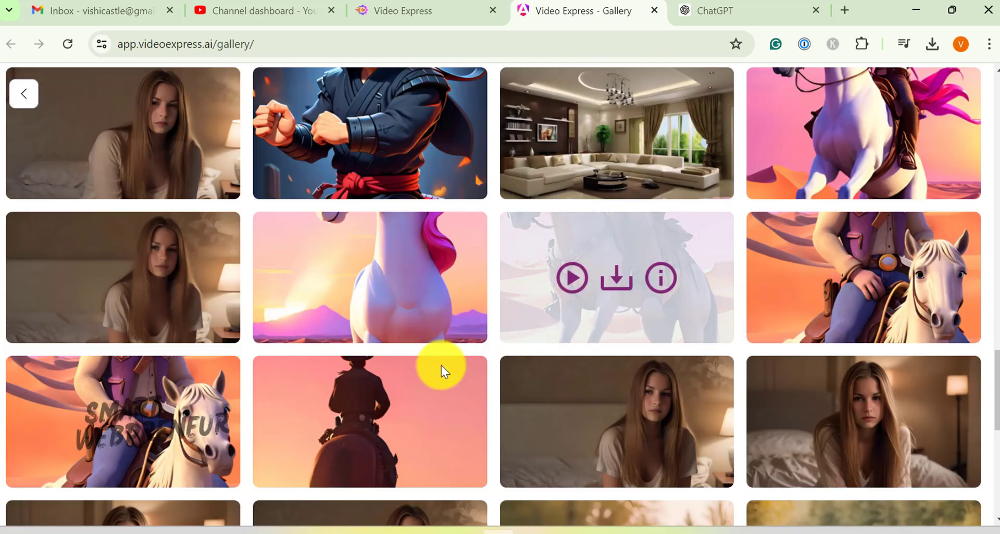
{"action": "scroll", "coordinate": [425, 380], "scroll_direction": "down", "scroll_amount": 3}
{"action": "scroll", "coordinate": [448, 354], "scroll_direction": "down", "scroll_amount": 4}
{"action": "scroll", "coordinate": [400, 362], "scroll_direction": "down", "scroll_amount": 4}
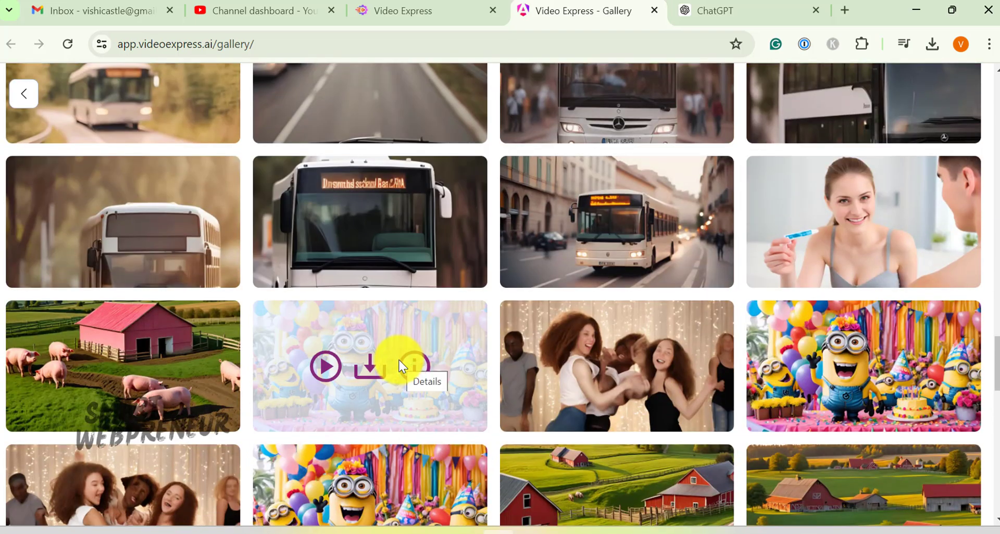
{"action": "scroll", "coordinate": [401, 365], "scroll_direction": "down", "scroll_amount": 2}
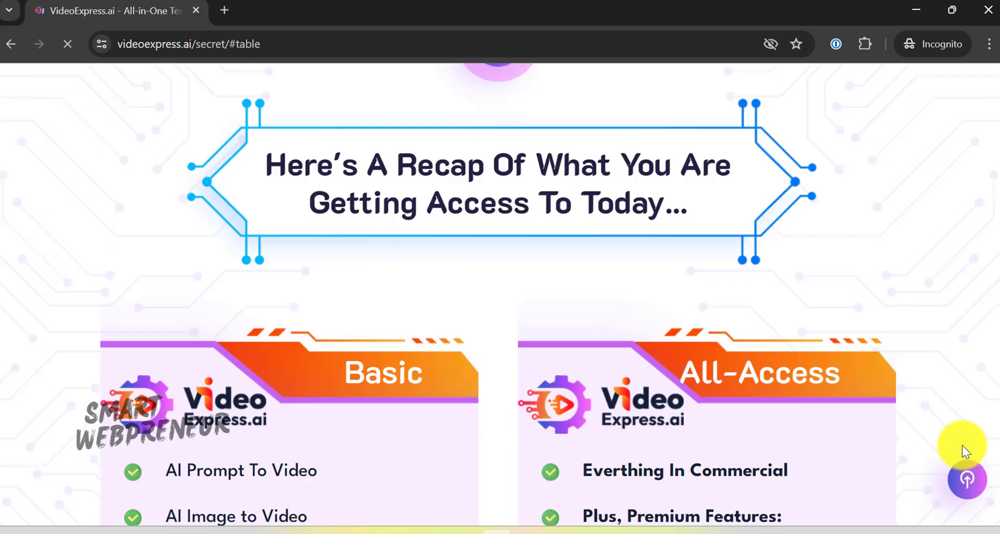
Step: Scroll the sales page down to the $49 Basic and $179 All-Access pricing table
{"action": "scroll", "coordinate": [510, 363], "scroll_direction": "down", "scroll_amount": 5}
{"action": "scroll", "coordinate": [296, 316], "scroll_direction": "down", "scroll_amount": 2}
{"action": "scroll", "coordinate": [296, 316], "scroll_direction": "down", "scroll_amount": 2}
{"action": "scroll", "coordinate": [297, 315], "scroll_direction": "down", "scroll_amount": 4}
{"action": "scroll", "coordinate": [303, 313], "scroll_direction": "down", "scroll_amount": 2}
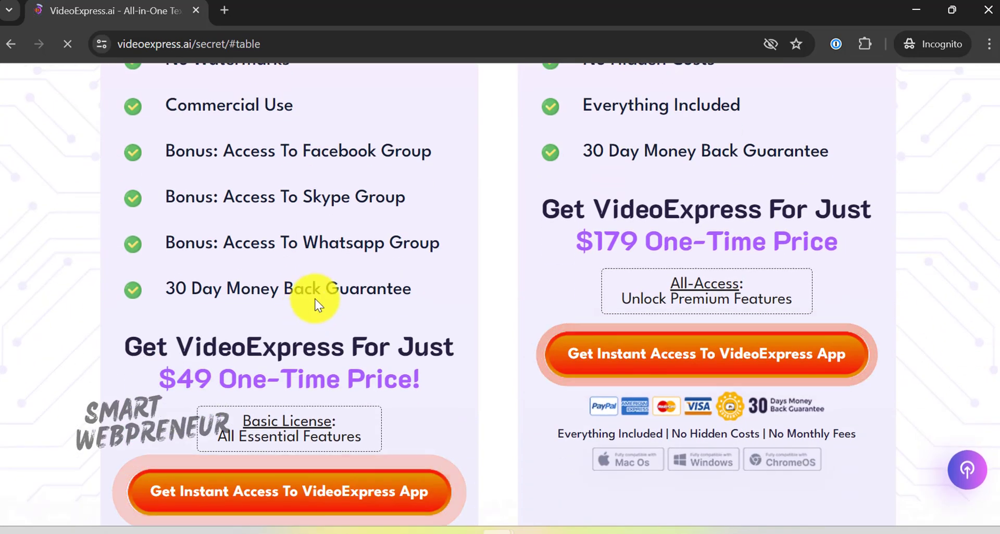